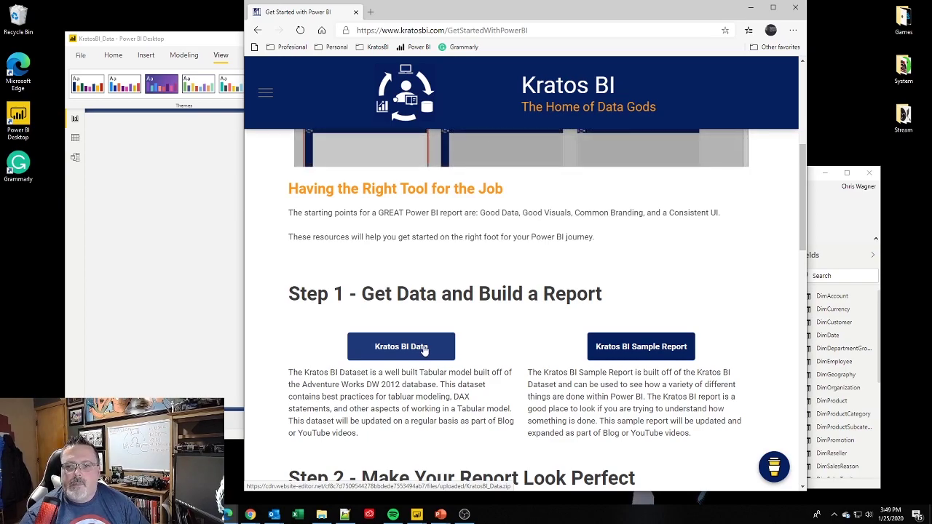
Switch to the KratosBI_Data file in Power BI Desktop, show its model diagram and collapse the Properties pane.
scroll(416, 349, down, 1)
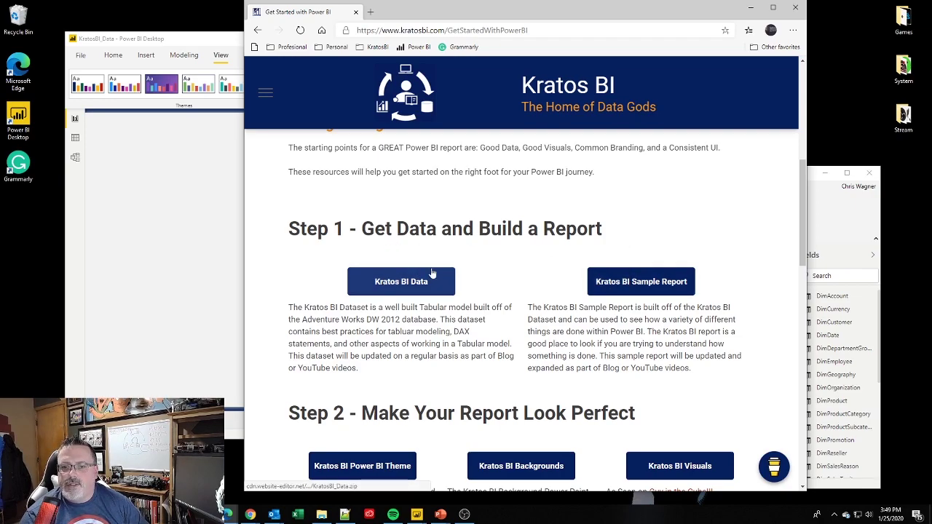
click(187, 47)
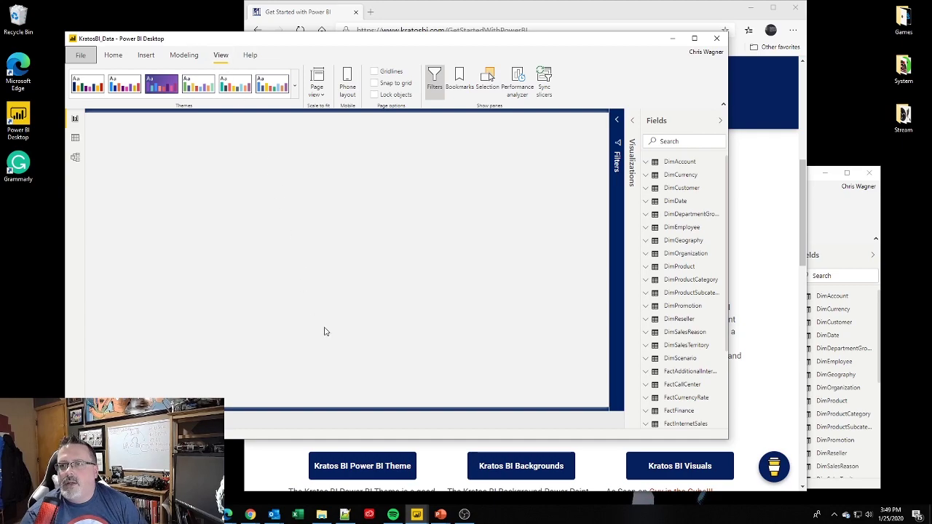
click(74, 160)
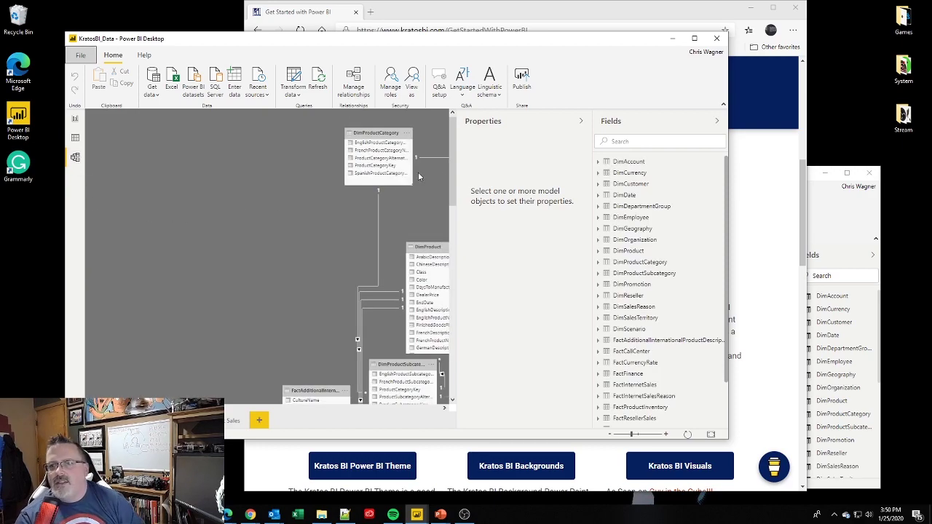
click(581, 122)
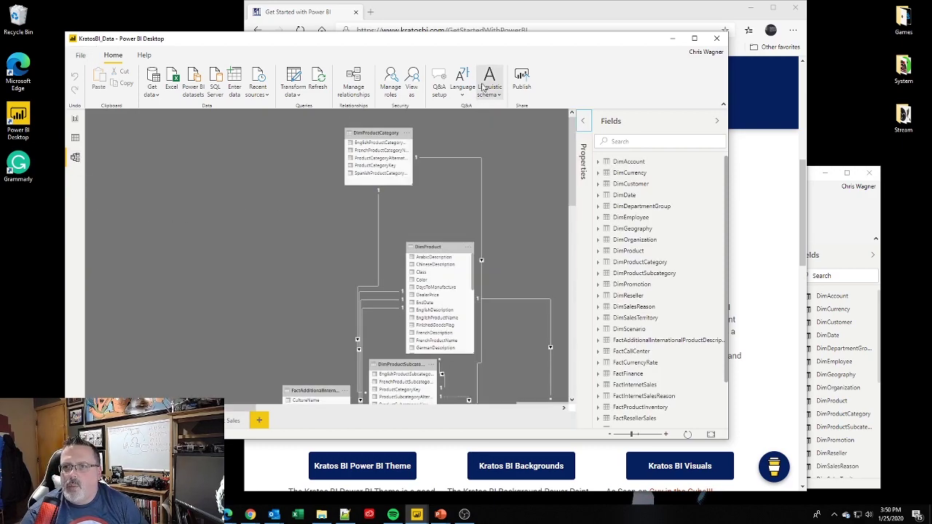
drag(503, 41, 633, 42)
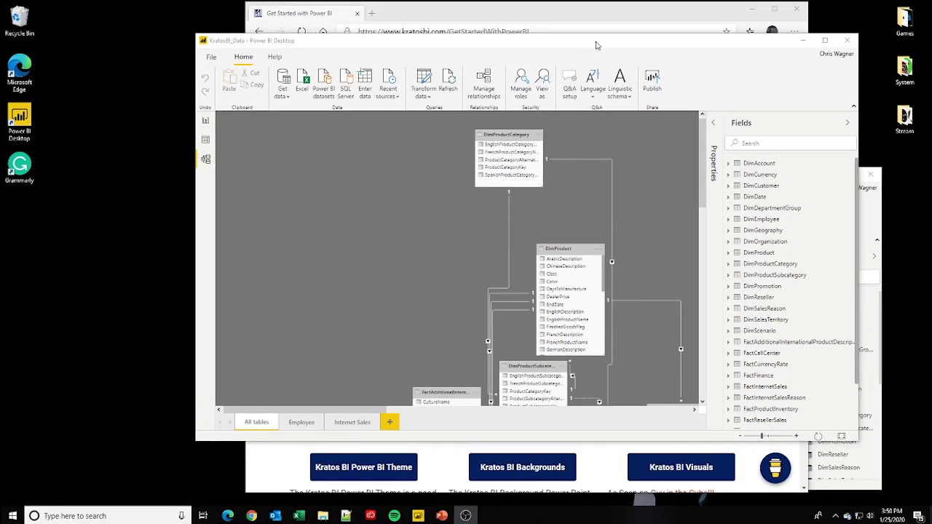
drag(606, 48, 559, 65)
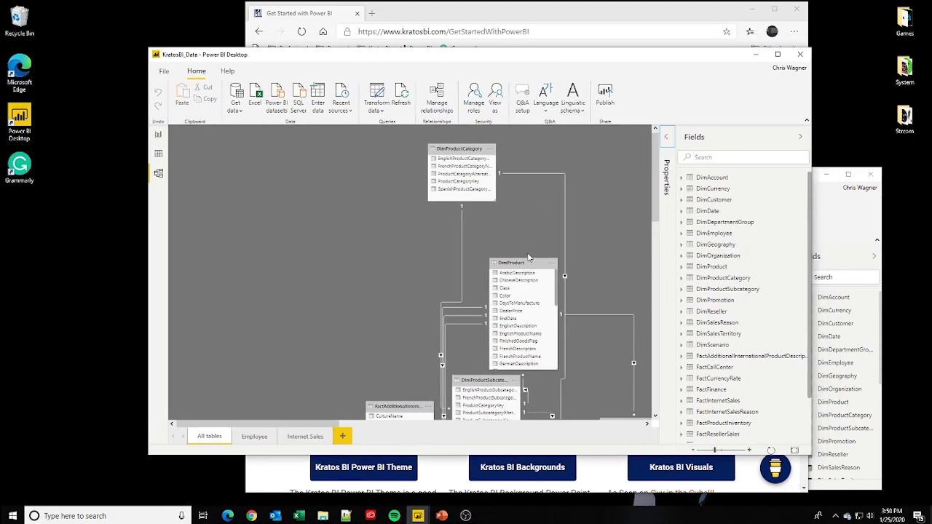
Examine the tables and relationships across the All tables diagram.
scroll(523, 268, down, 5)
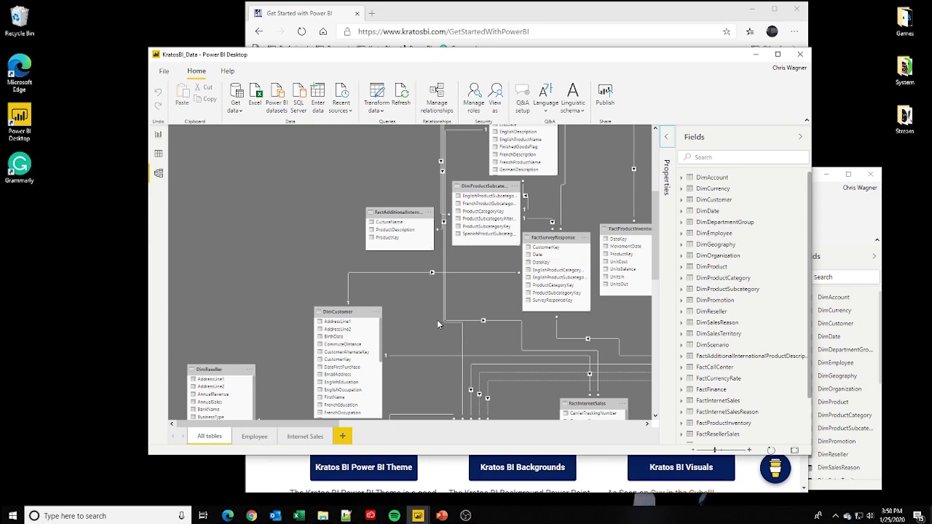
scroll(436, 319, down, 3)
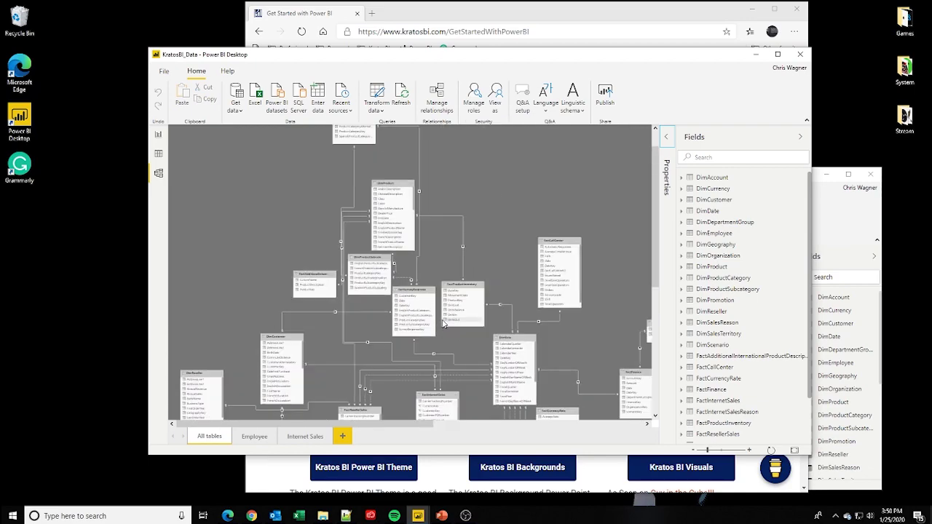
drag(658, 233, 650, 331)
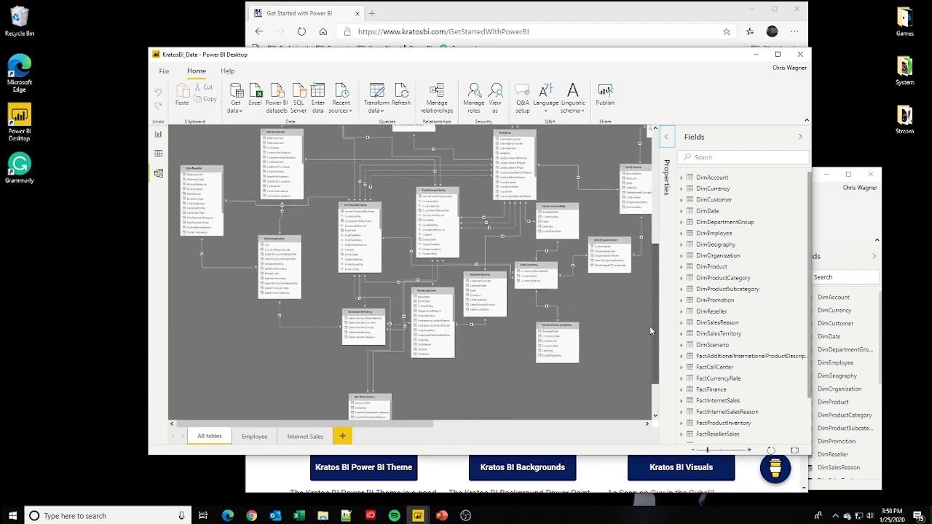
scroll(651, 331, down, 2)
scroll(488, 264, up, 4)
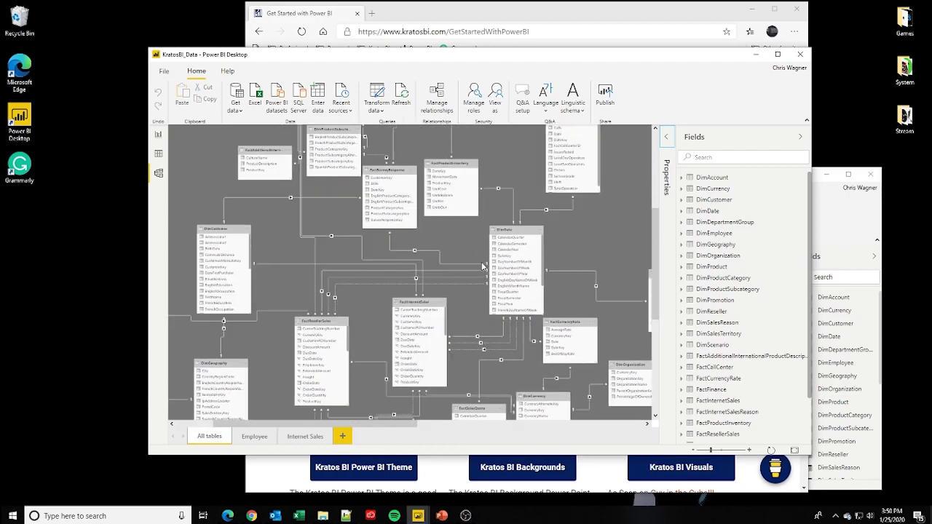
scroll(486, 264, down, 3)
scroll(477, 271, up, 1)
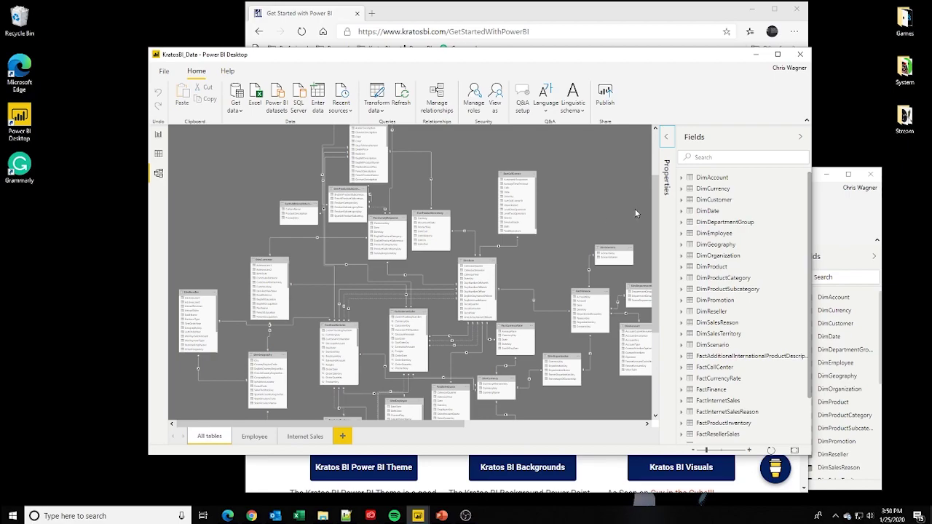
drag(654, 212, 653, 259)
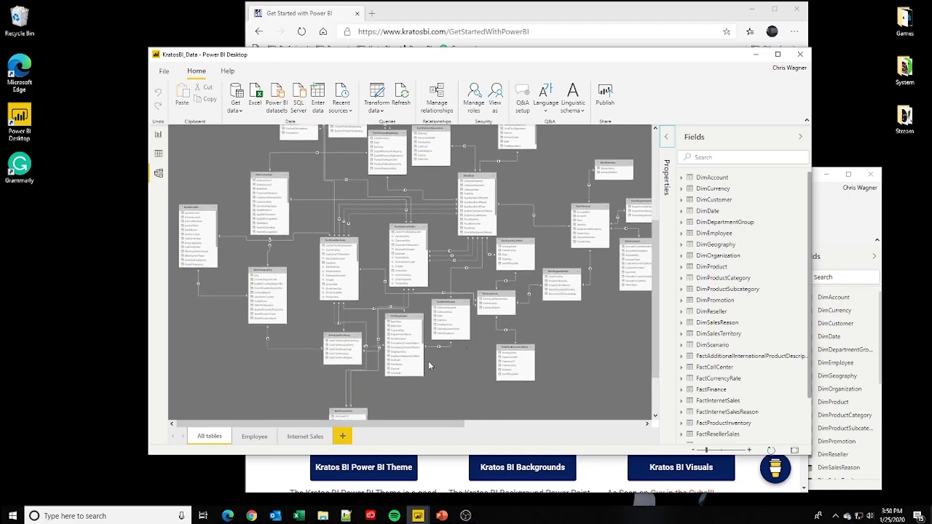
Examine the tables and relationships in the Employee diagram.
click(254, 437)
click(259, 438)
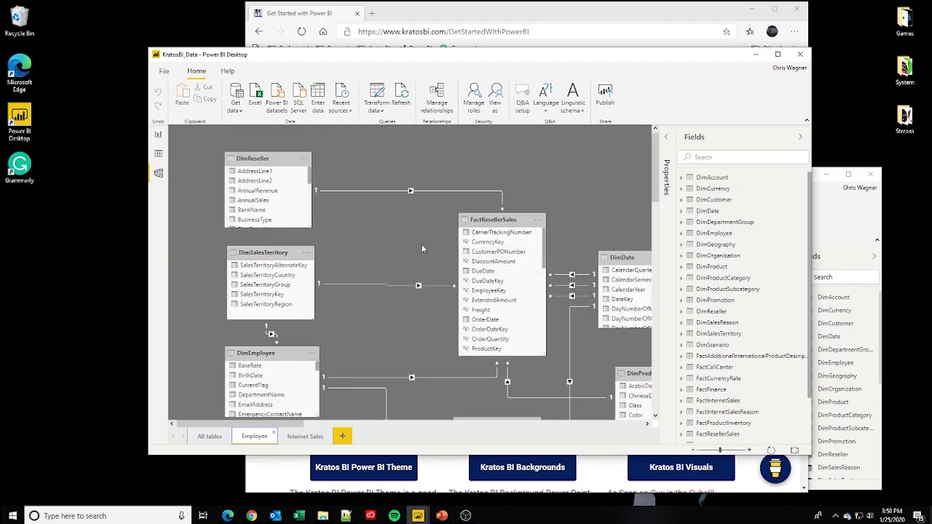
scroll(661, 209, down, 5)
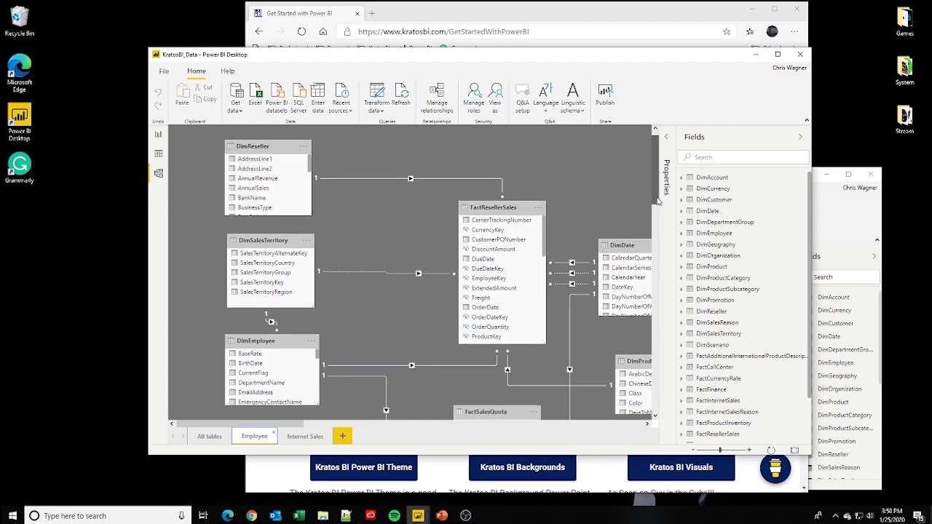
scroll(659, 209, up, 3)
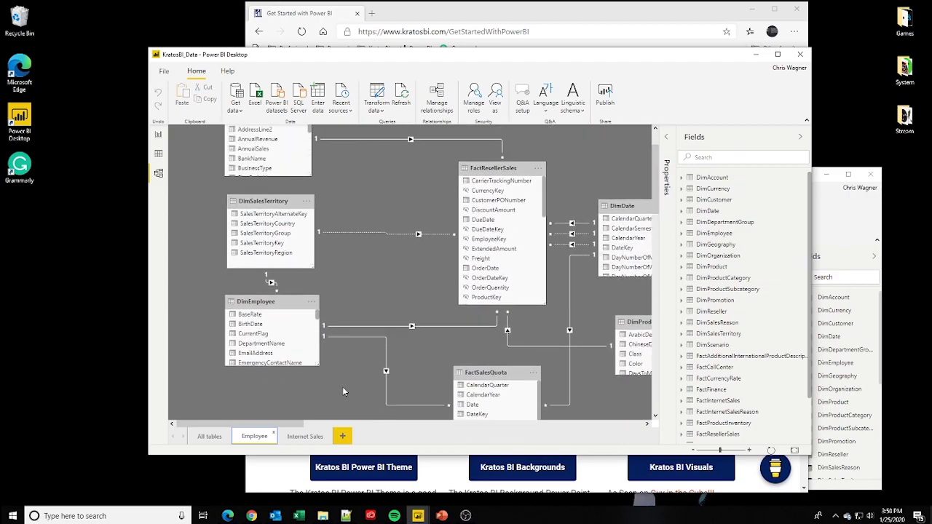
Open the Internet Sales diagram and reposition the DimDate and DimProduct tables beside FactInternetSales.
click(304, 437)
drag(562, 255, 558, 276)
drag(584, 177, 549, 166)
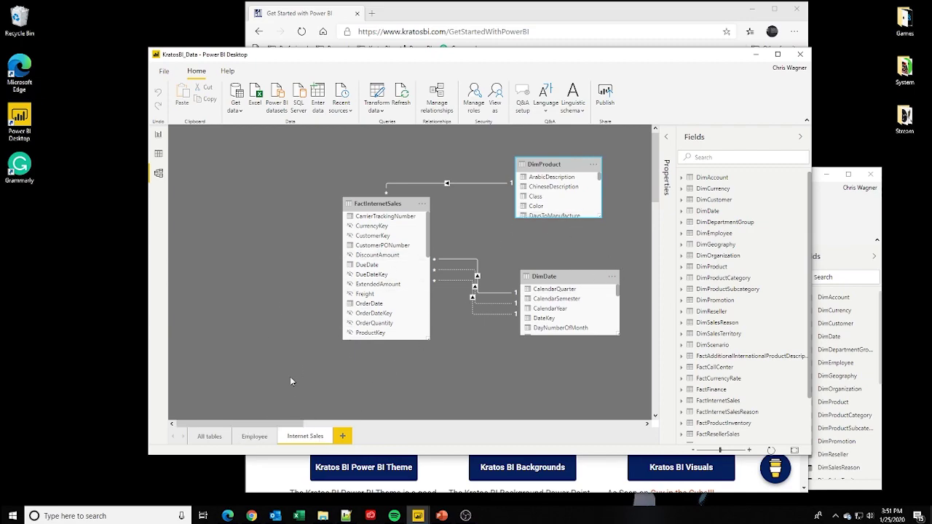
Return to the All tables diagram and maximize the window.
click(211, 438)
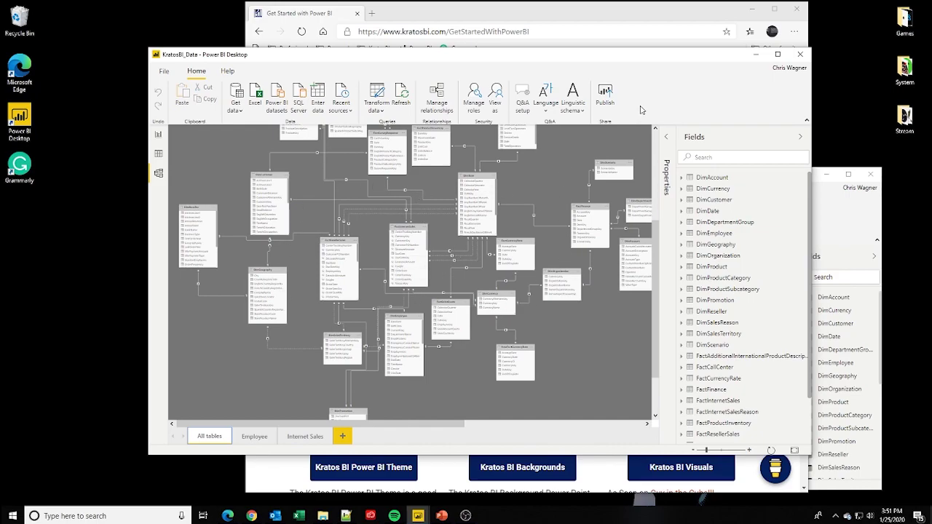
double_click(694, 56)
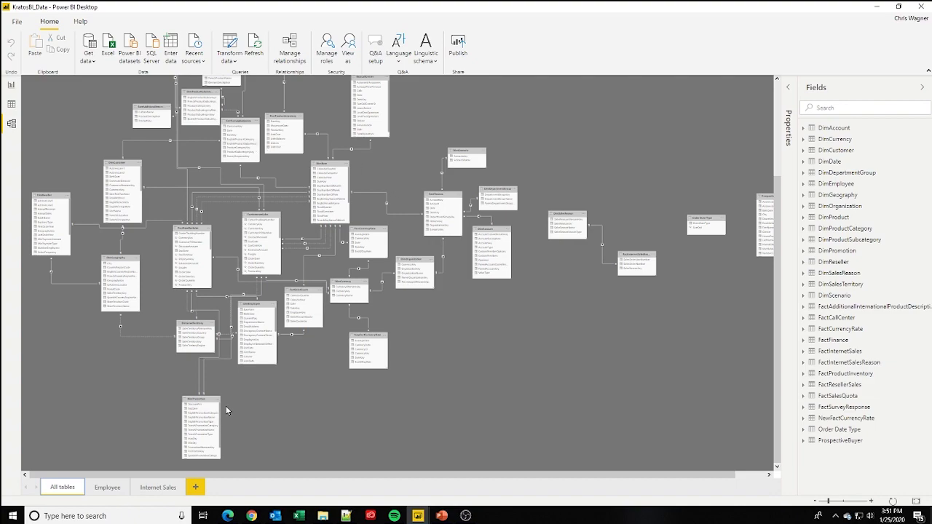
Add the Order Date Type table to the Employee diagram and place it above DimDate.
click(108, 487)
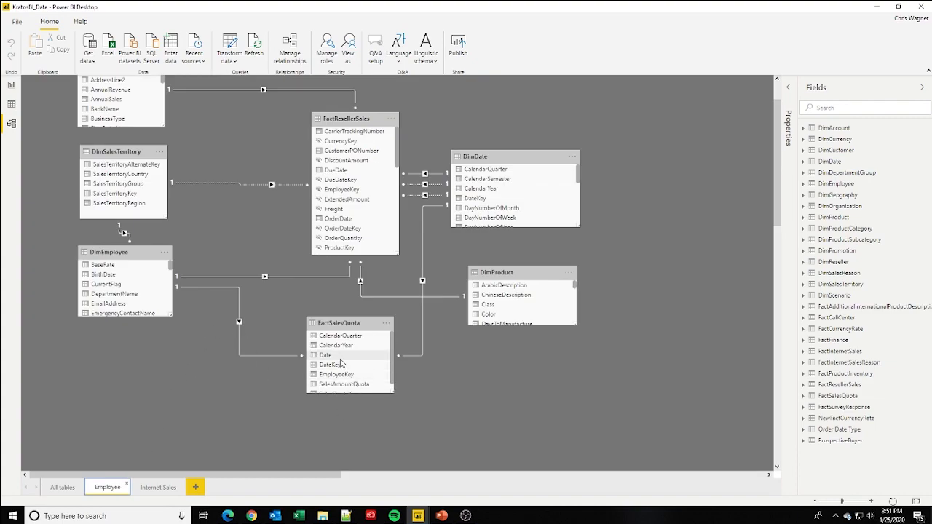
scroll(783, 178, up, 2)
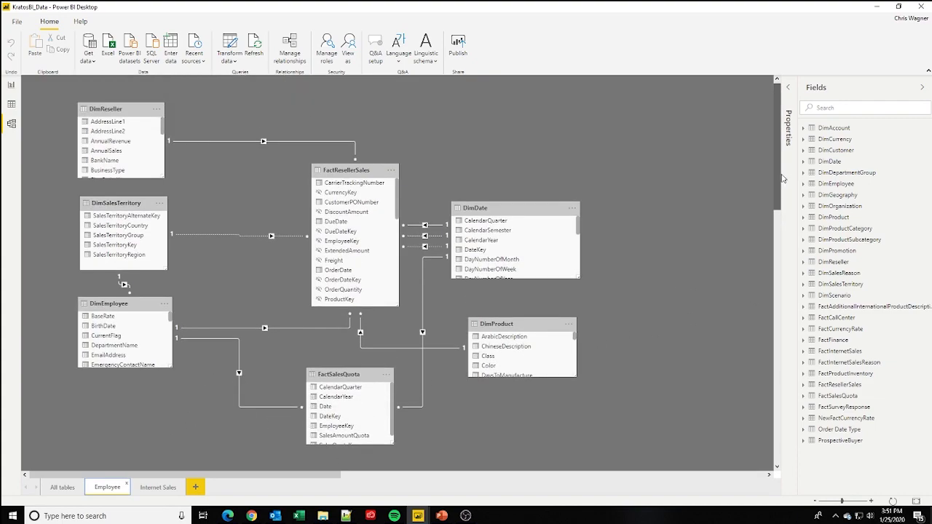
right_click(826, 434)
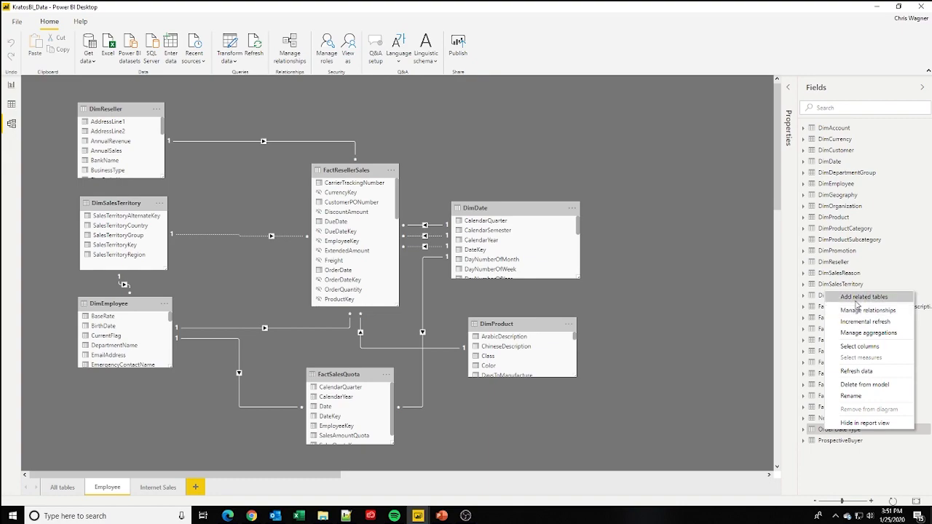
drag(815, 431, 626, 125)
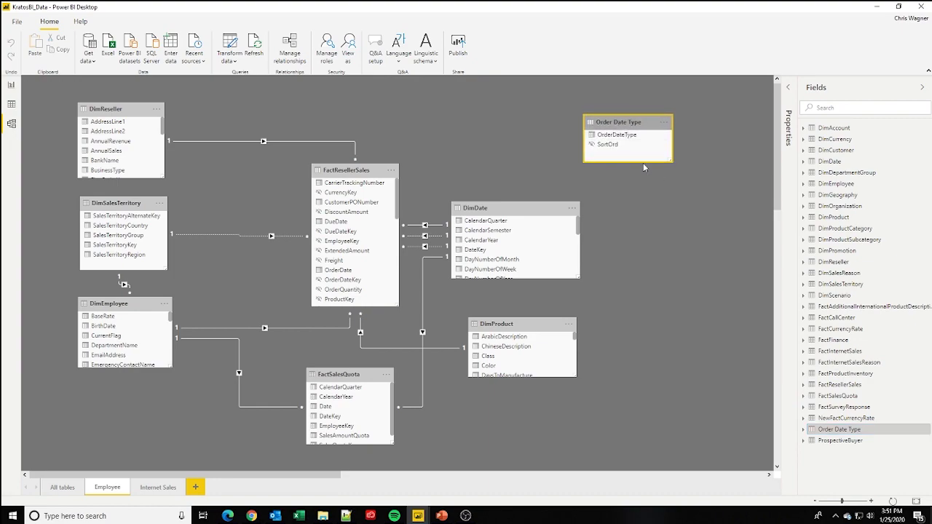
drag(635, 121, 597, 111)
click(631, 195)
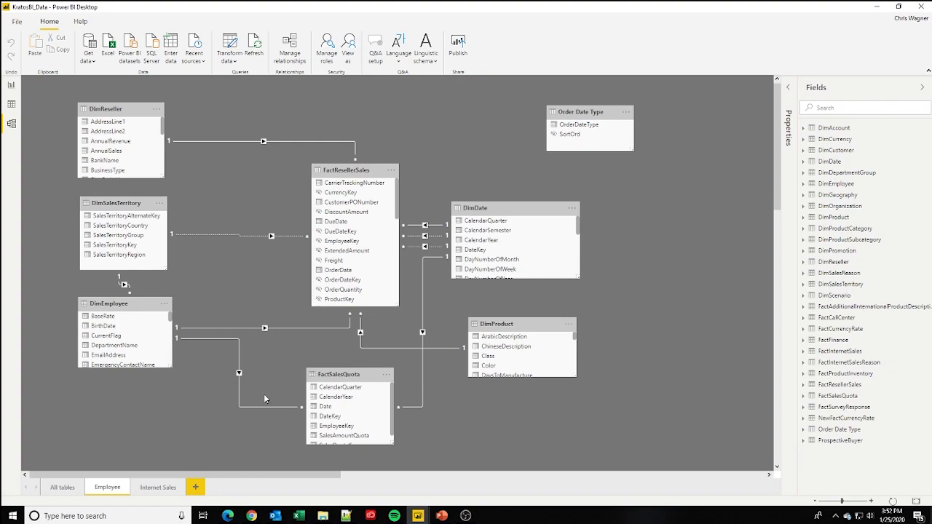
View the DimAccount table's data, and return to the blank report page.
click(12, 105)
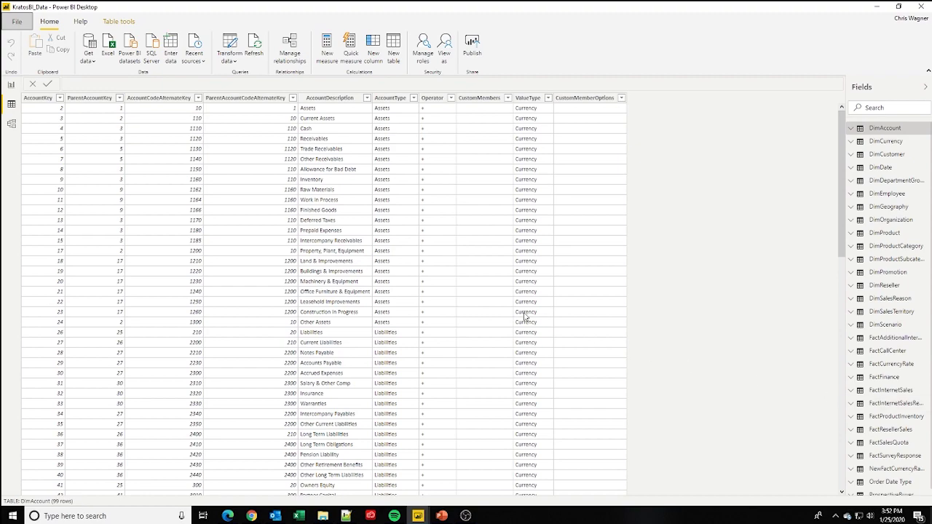
click(11, 86)
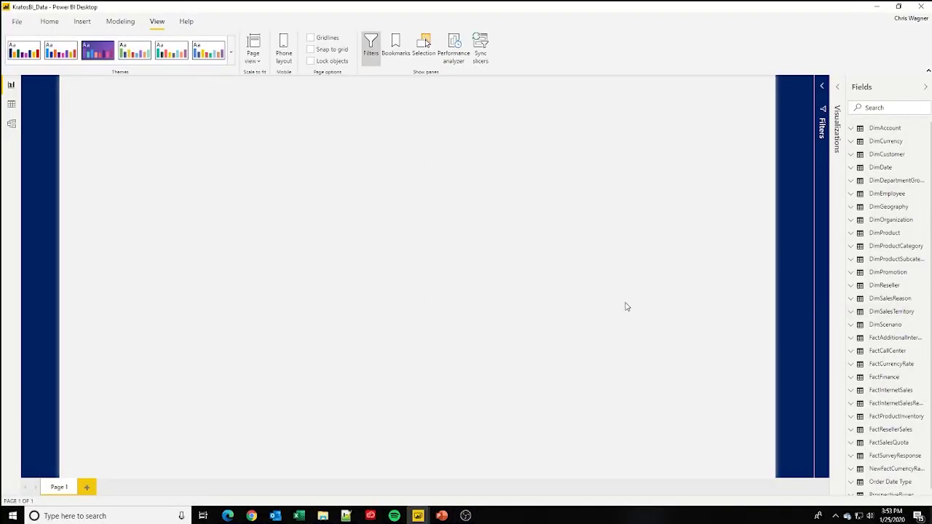
Start saving a copy of the report and create a Data Sketches folder for it inside KratosBI > Power BI Reports.
click(23, 25)
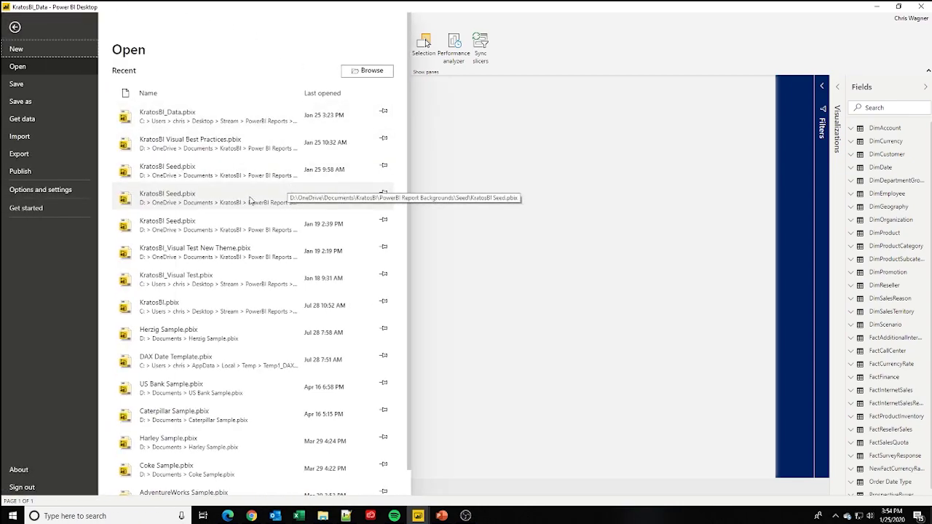
click(37, 103)
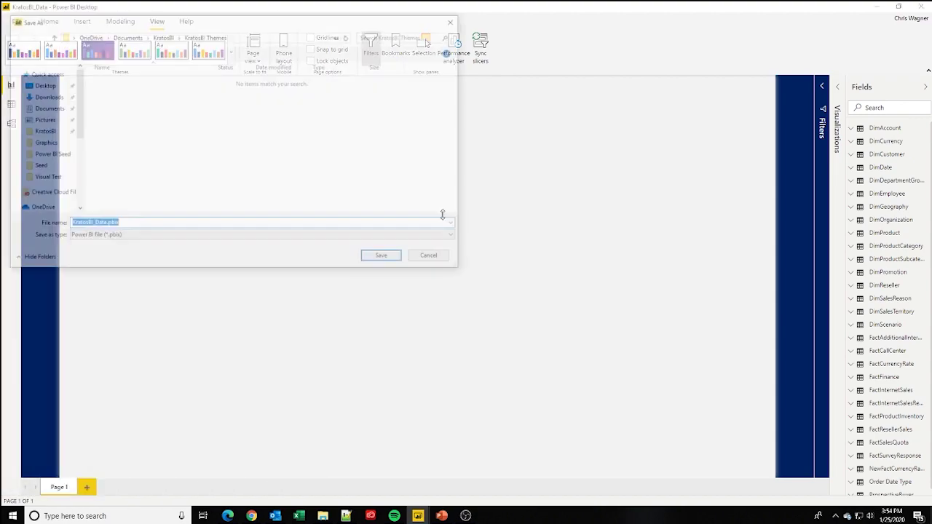
click(162, 35)
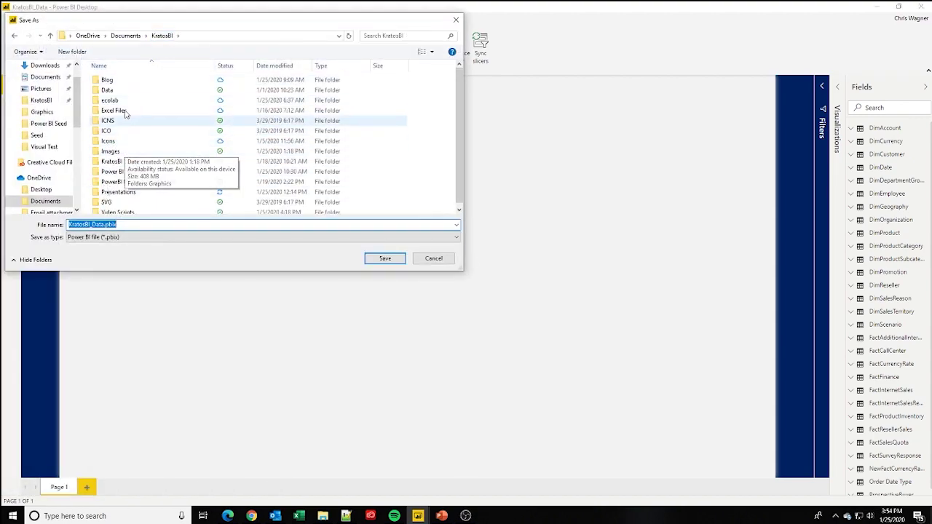
click(124, 176)
double_click(123, 176)
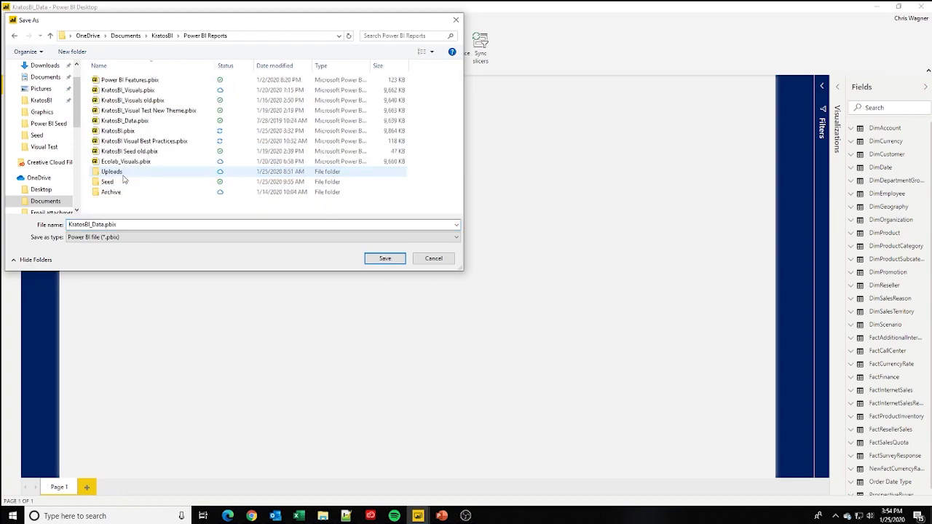
click(72, 51)
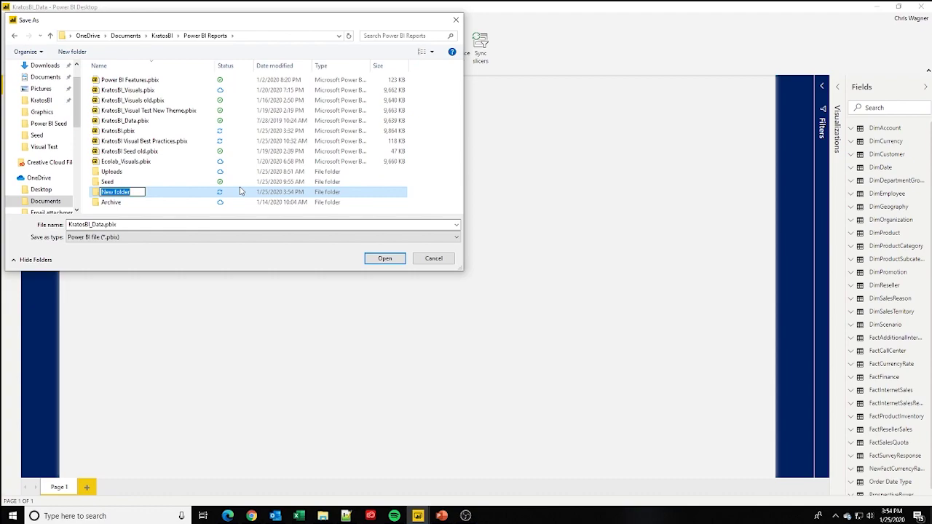
text(Data Sketches)
key(Return)
key(Return)
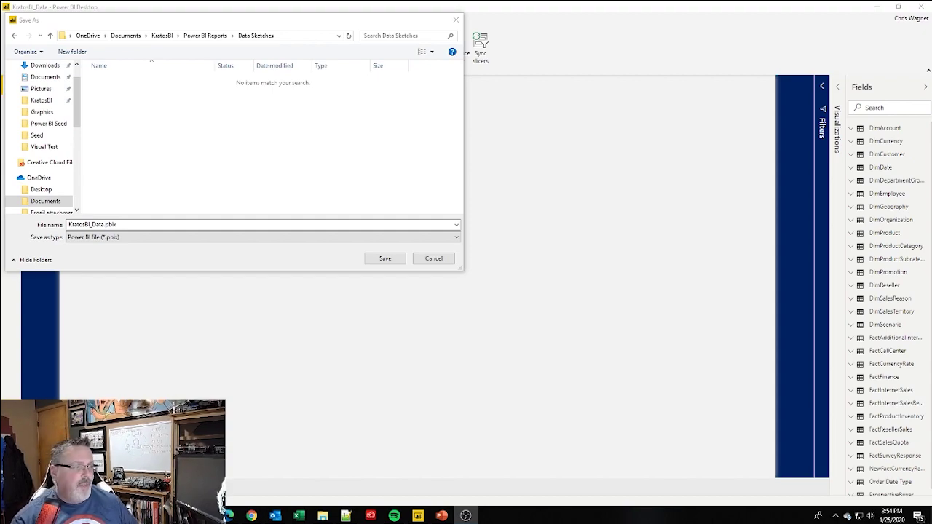
Name the report copy First YouTube Video.pbix and save it in the Data Sketches folder.
click(102, 226)
click(102, 226)
drag(102, 226, 60, 229)
text(Firs)
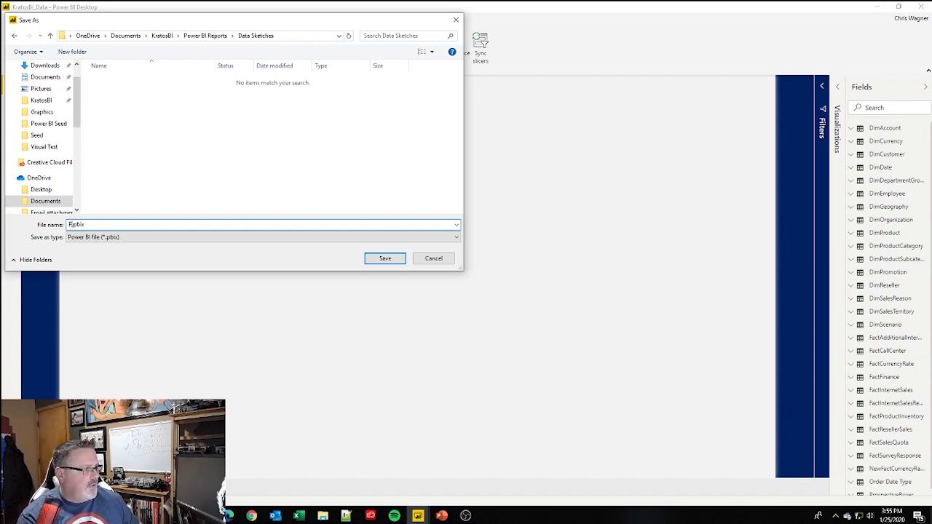
text(t YouTube Video)
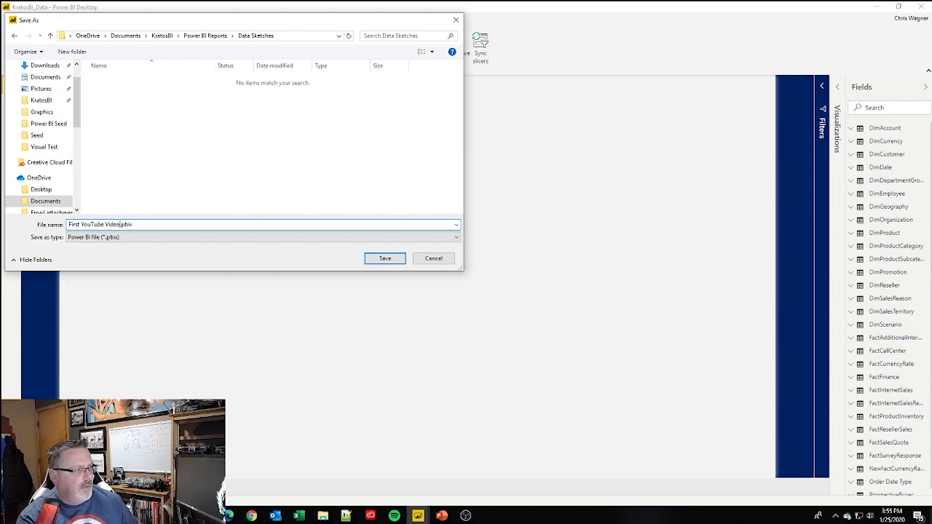
key(Return)
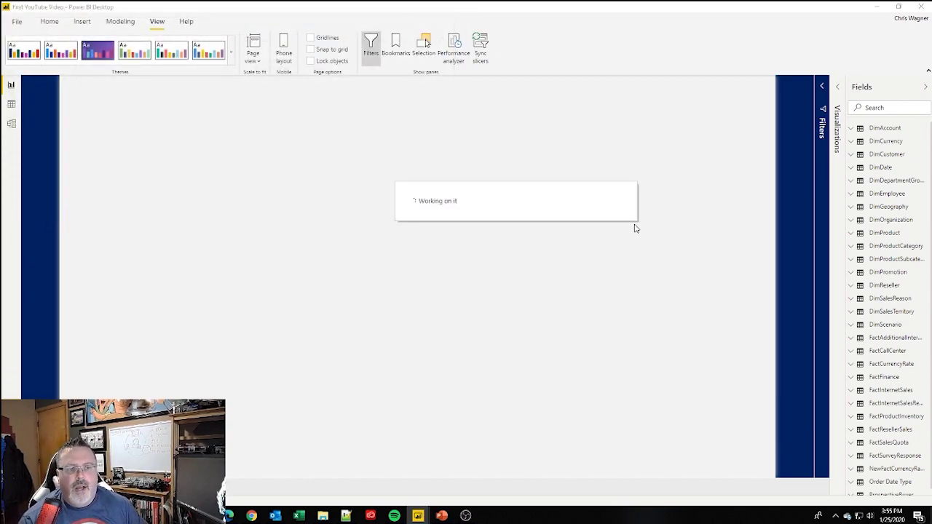
scroll(858, 392, down, 1)
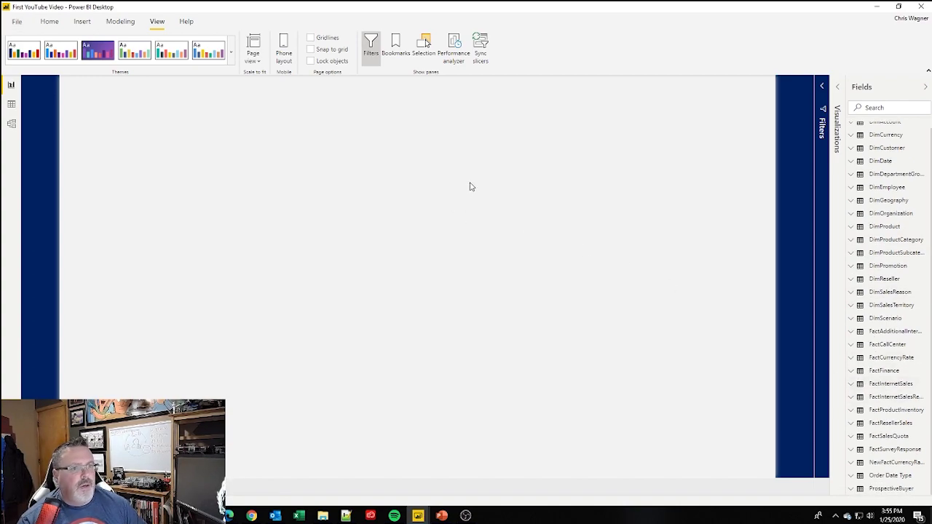
Set the page background image to Front Page1.png from KratosBI > PowerBI Report Backgrounds > Seed.
click(838, 89)
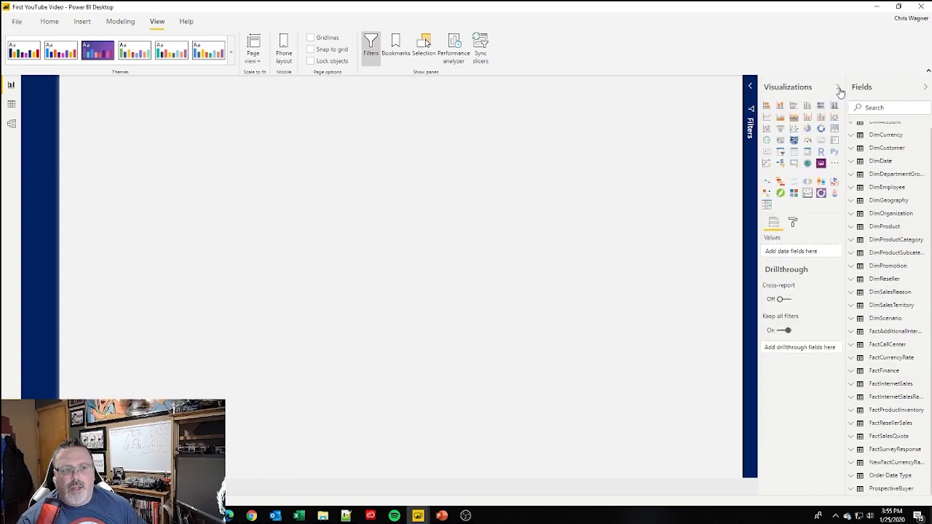
click(792, 223)
click(793, 294)
click(788, 374)
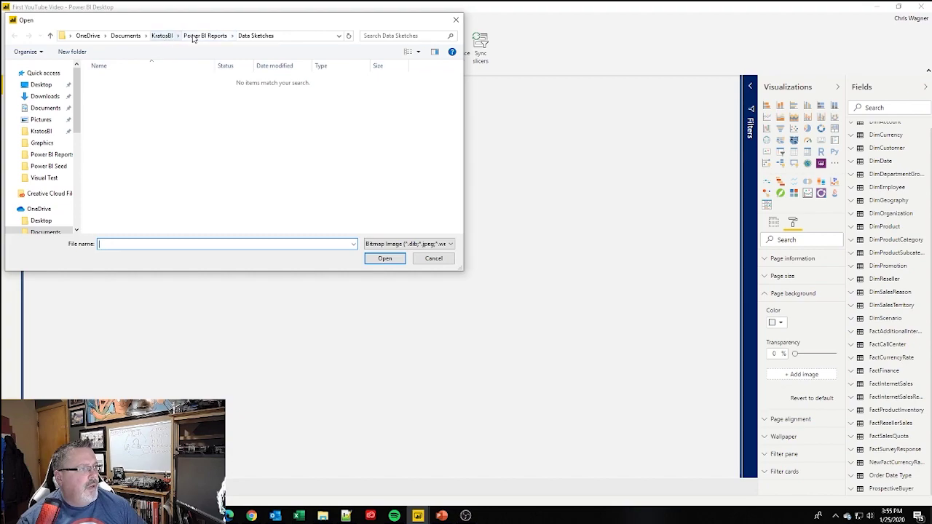
click(161, 35)
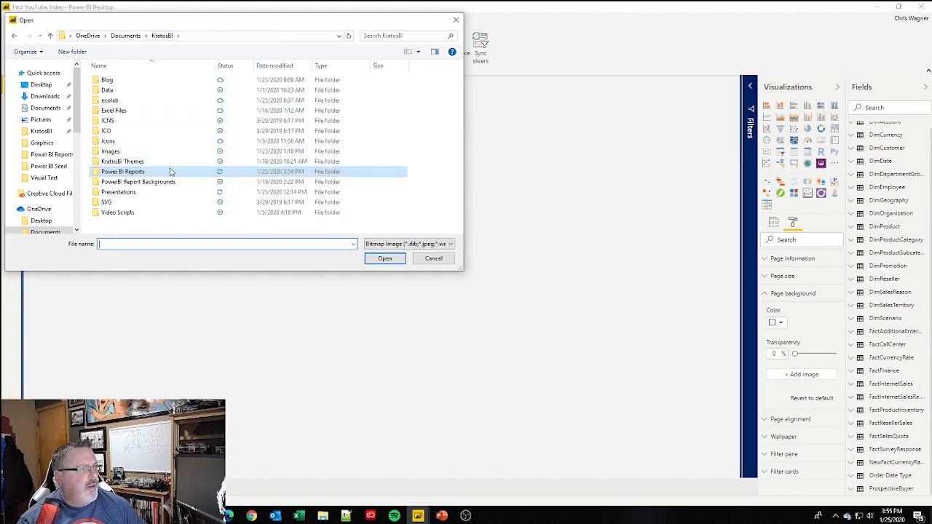
double_click(125, 181)
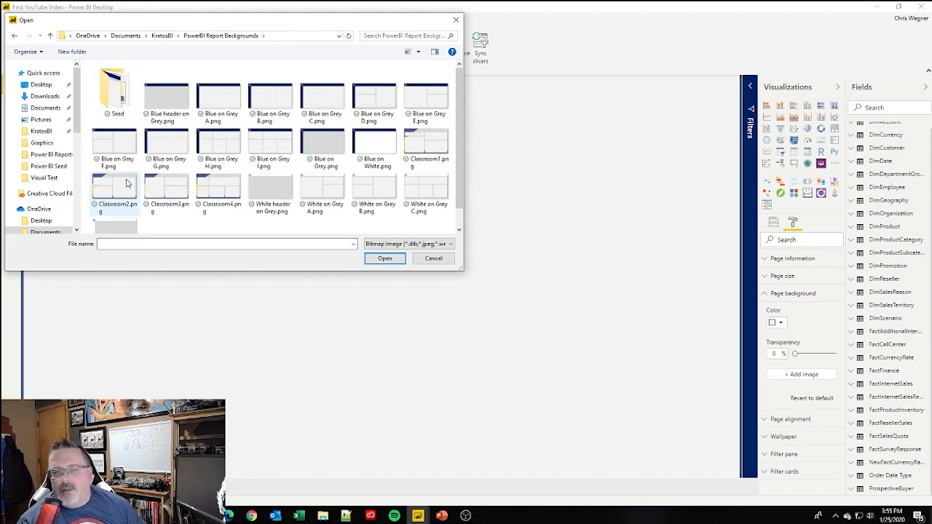
double_click(120, 91)
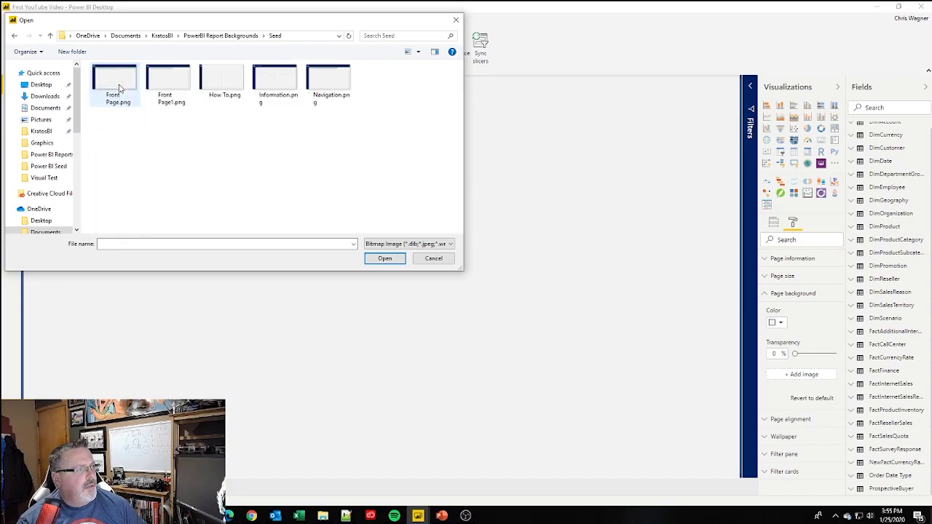
click(179, 86)
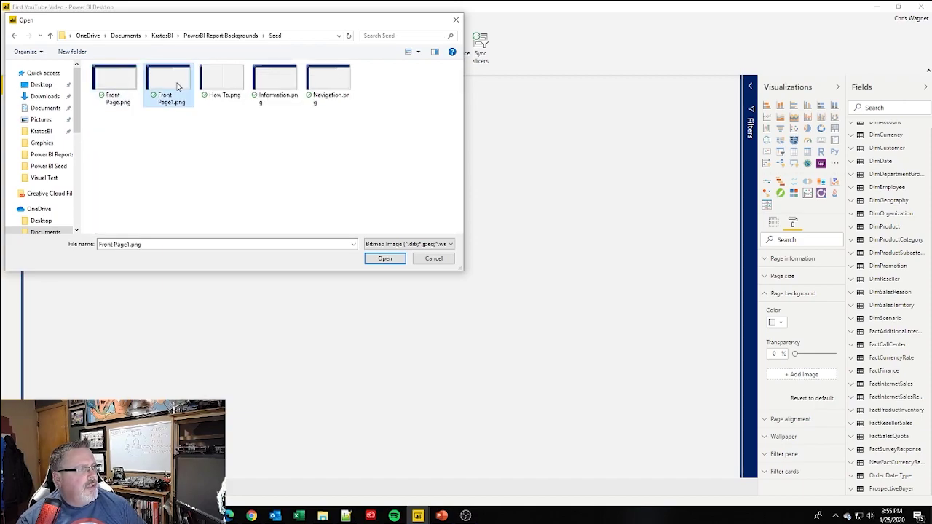
click(375, 262)
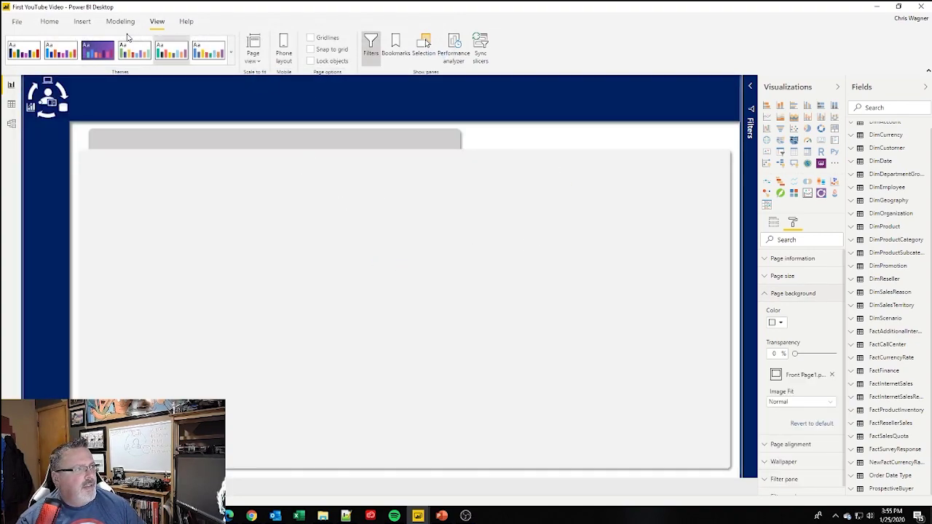
Import a custom report theme from the KratosBI Themes folder.
click(231, 56)
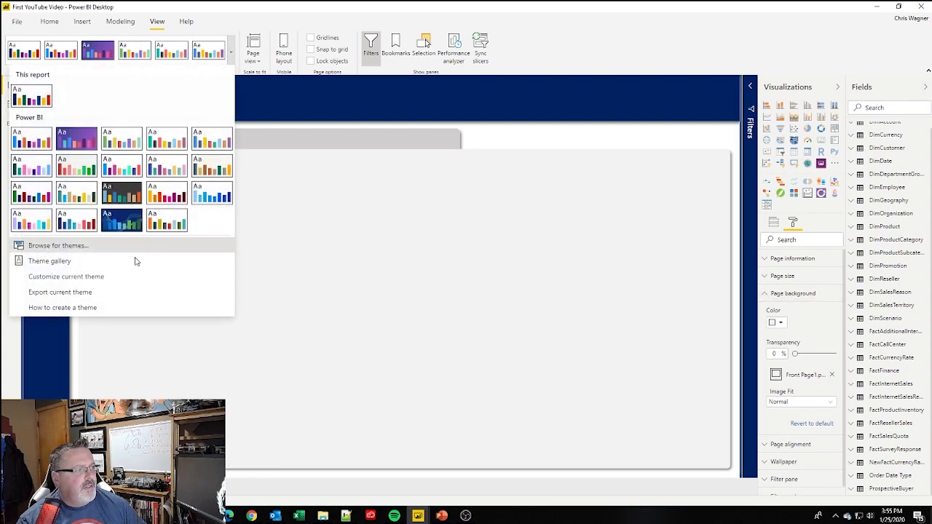
click(76, 245)
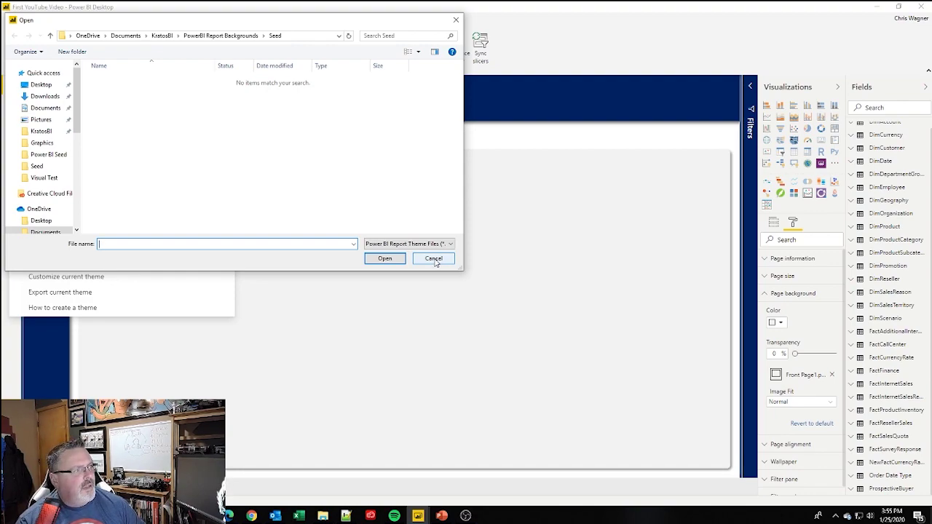
click(162, 35)
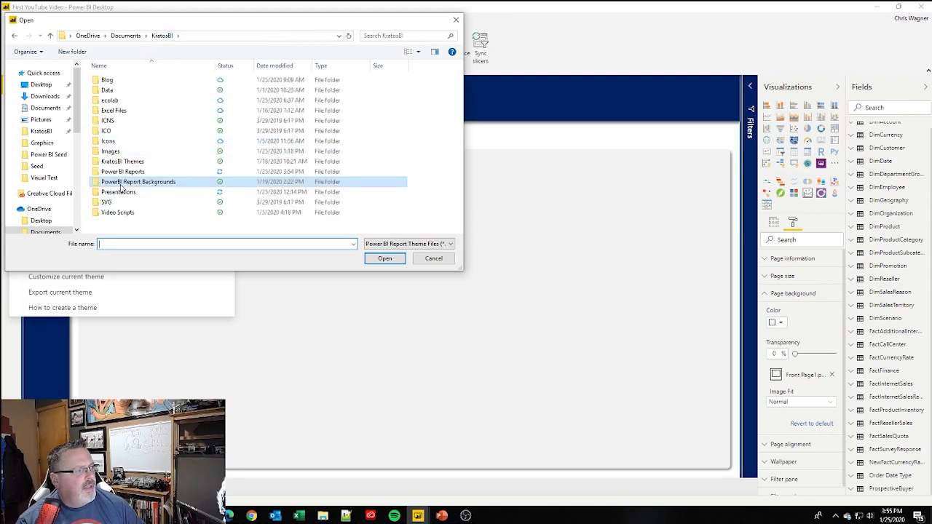
double_click(123, 161)
click(137, 89)
click(384, 258)
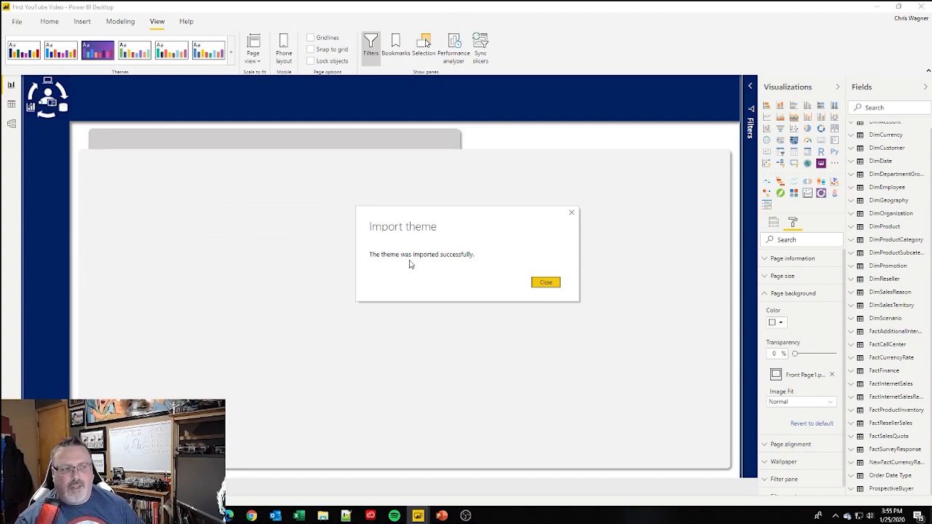
click(547, 284)
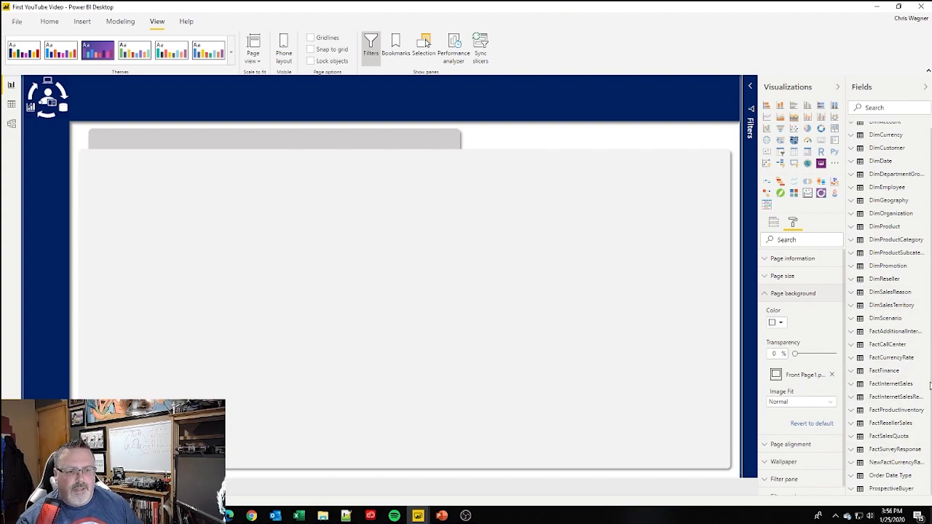
Add a card showing Reseller Sales Amt from FactResellerSales and place it at a small size in the blue header beside the logo.
click(853, 399)
click(853, 399)
click(853, 424)
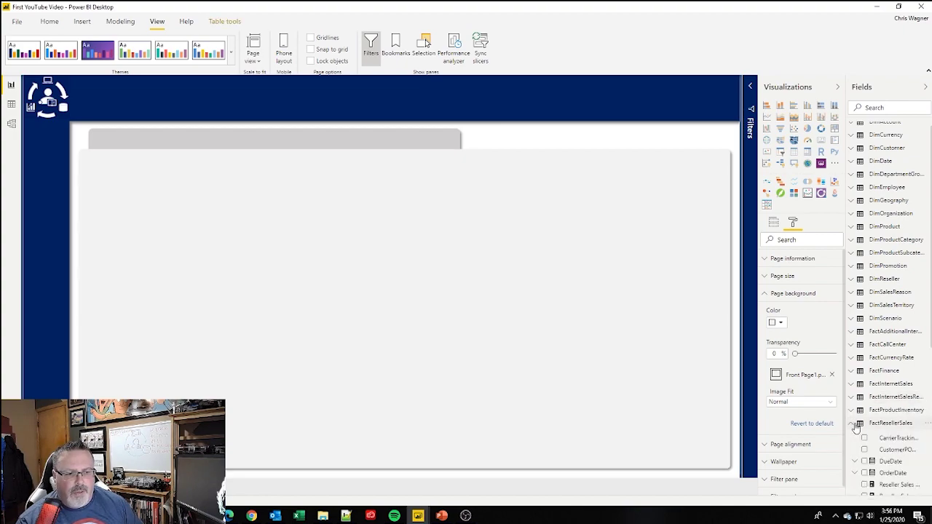
scroll(855, 428, down, 3)
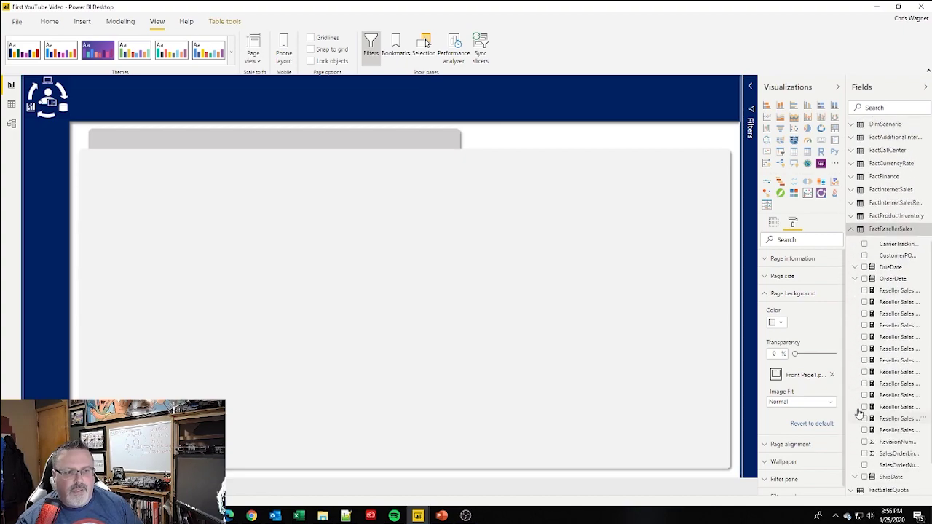
click(865, 290)
click(865, 302)
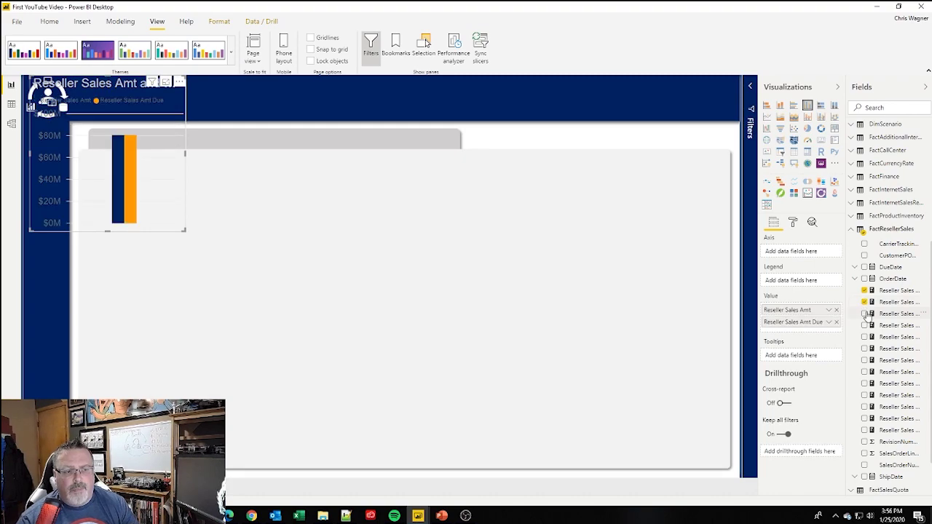
click(864, 302)
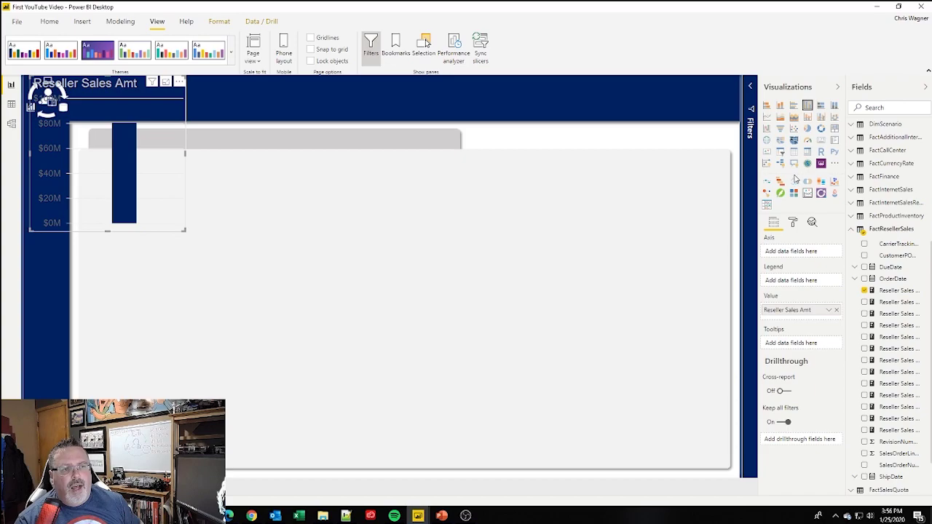
click(820, 139)
drag(181, 233, 194, 107)
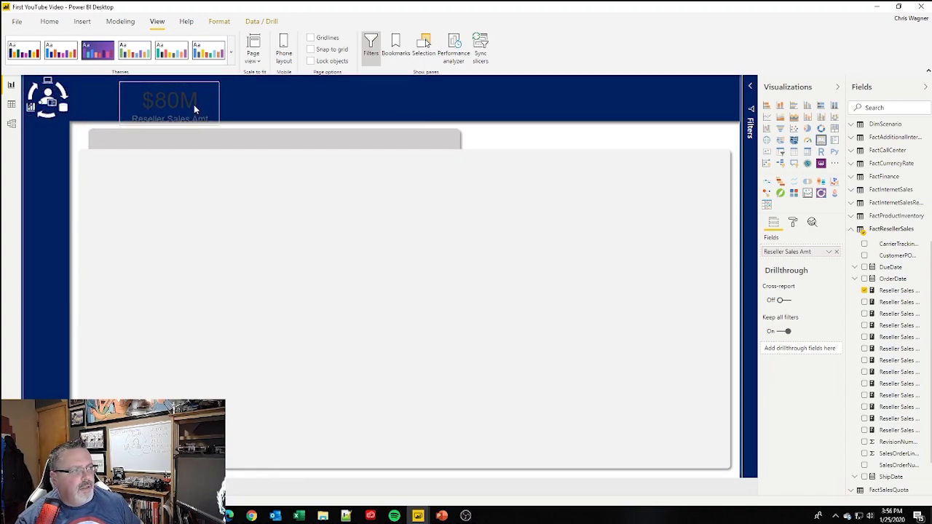
Change the card's data label and category label colors to white.
click(793, 223)
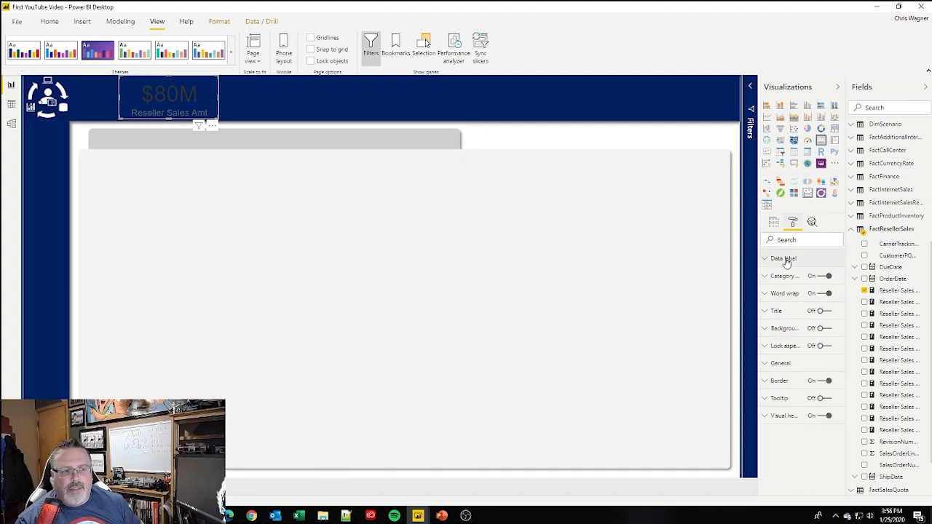
click(785, 258)
click(779, 289)
click(769, 311)
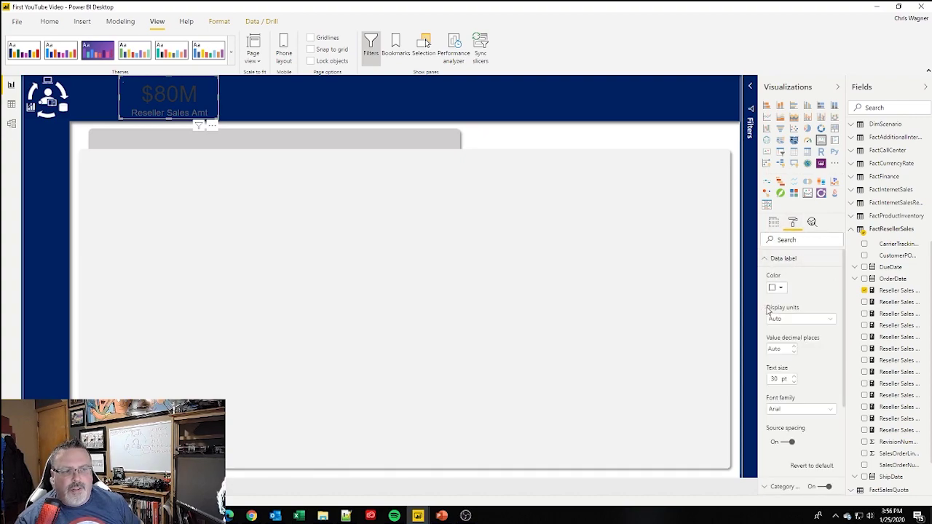
click(769, 260)
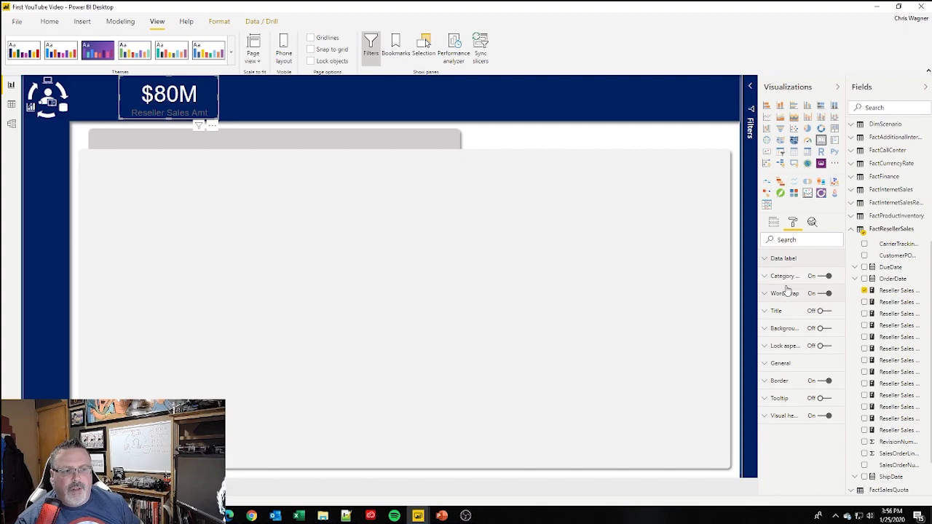
click(780, 276)
click(780, 309)
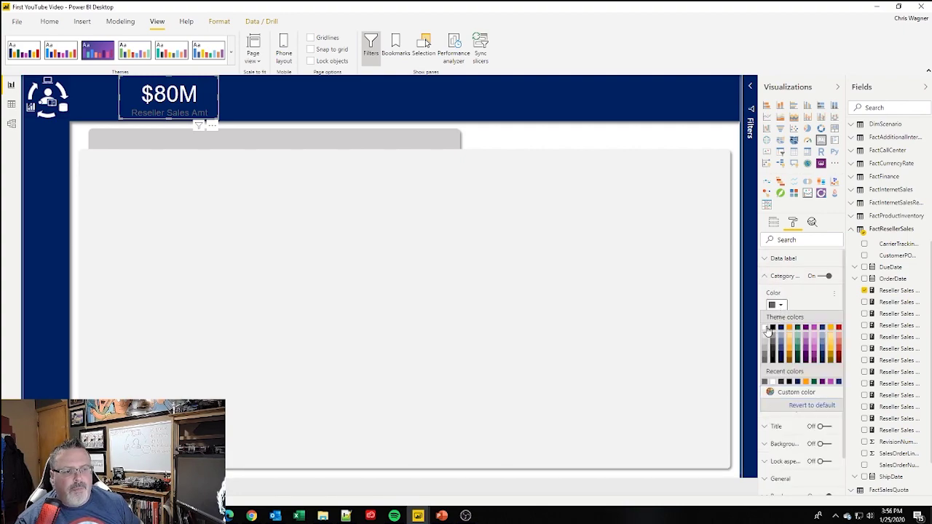
click(768, 330)
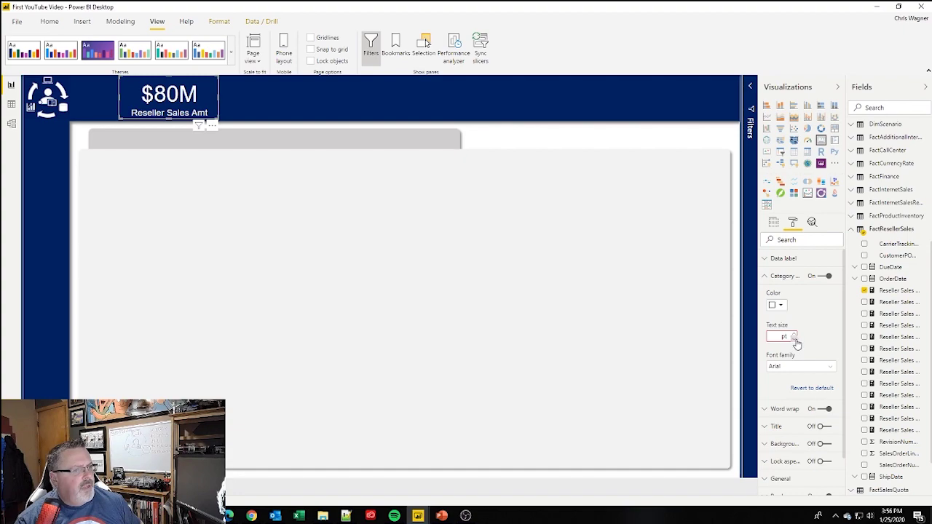
Reduce the card's data label text size to 17 pt.
click(798, 261)
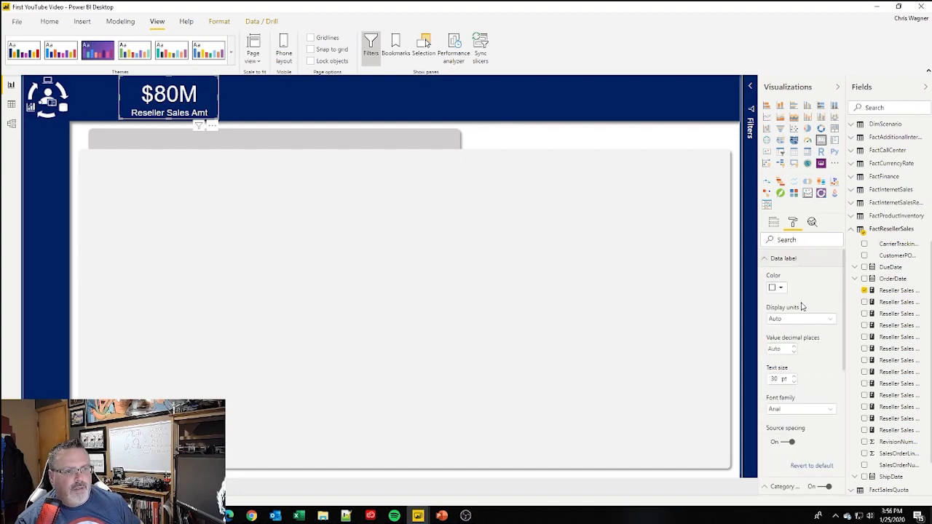
click(794, 383)
click(794, 382)
click(794, 383)
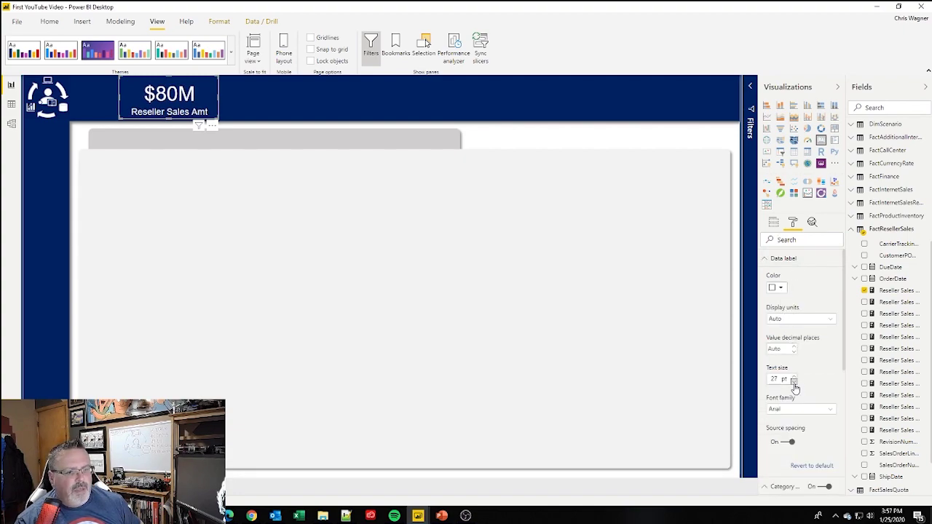
click(794, 383)
click(794, 383)
click(794, 383)
click(794, 383)
click(794, 383)
click(794, 383)
click(794, 383)
click(794, 383)
Set the card's category label text size to 10 pt and fit the card more compactly into the blue header.
click(765, 257)
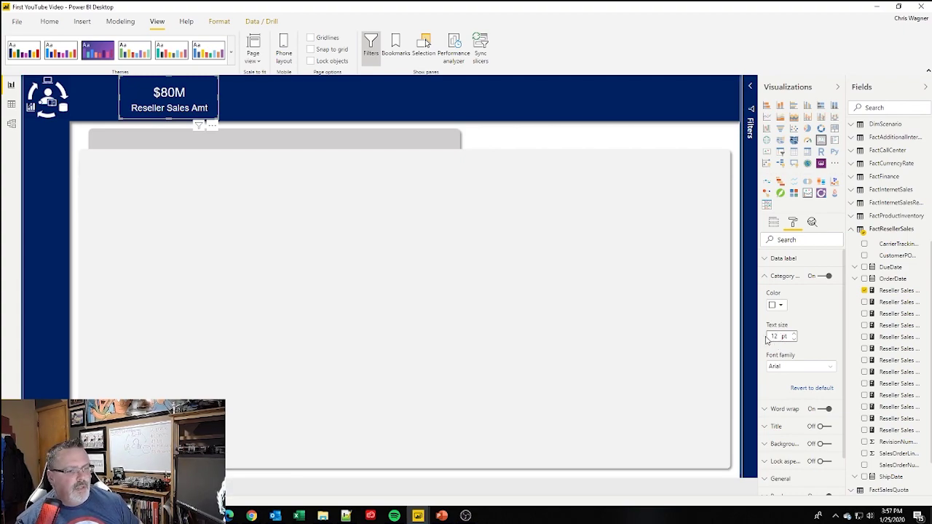
click(794, 339)
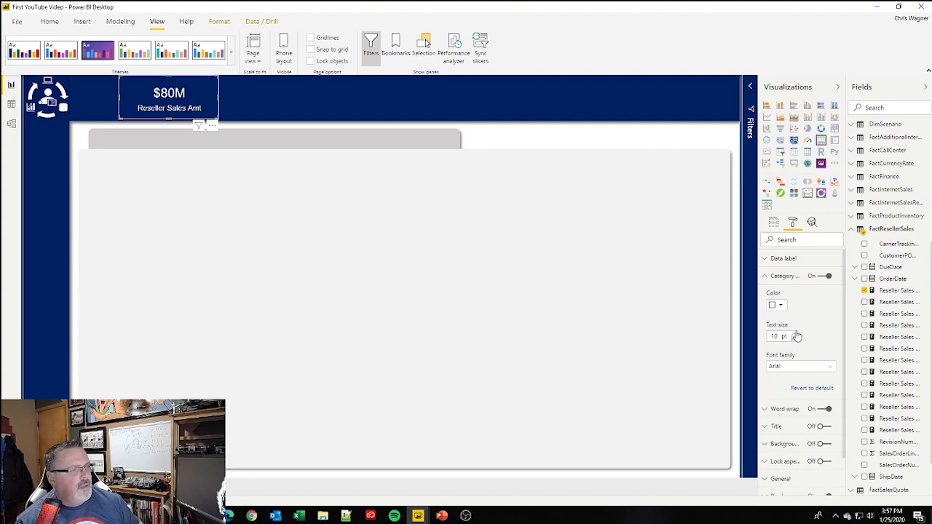
click(780, 259)
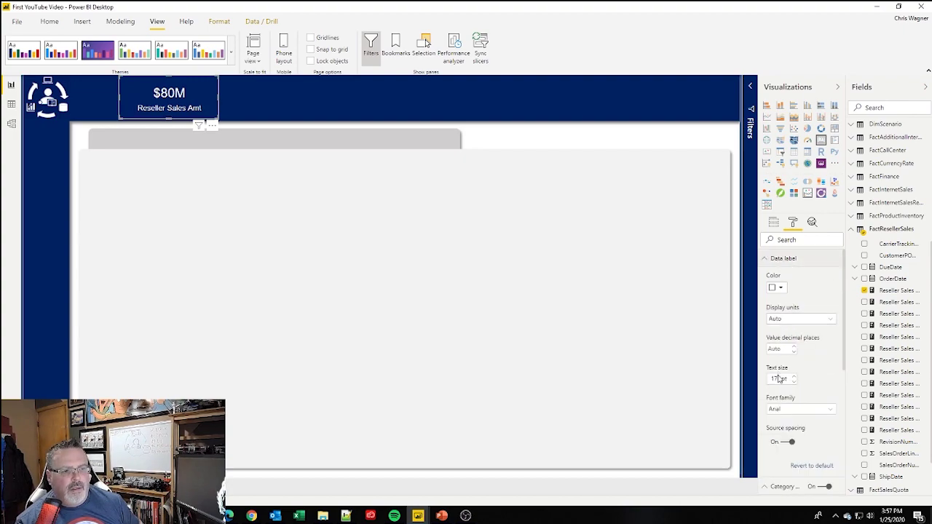
drag(218, 118, 196, 120)
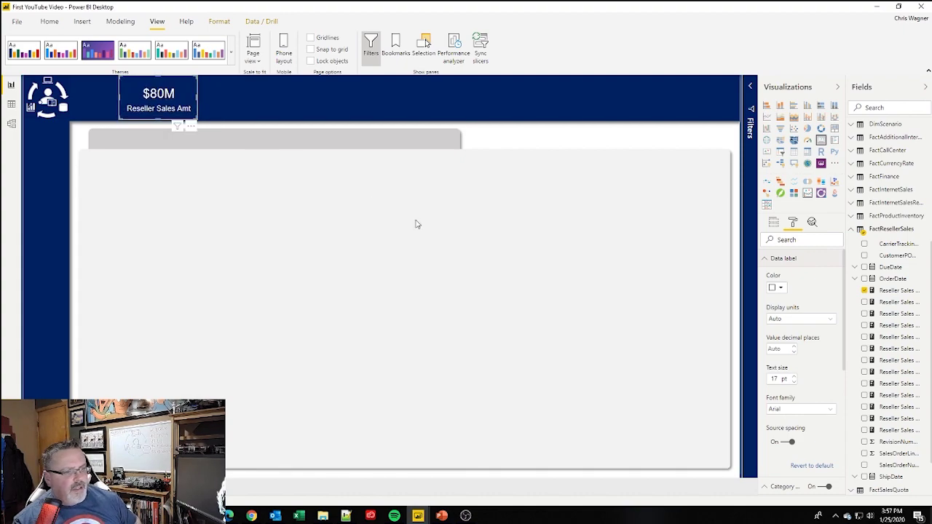
click(764, 260)
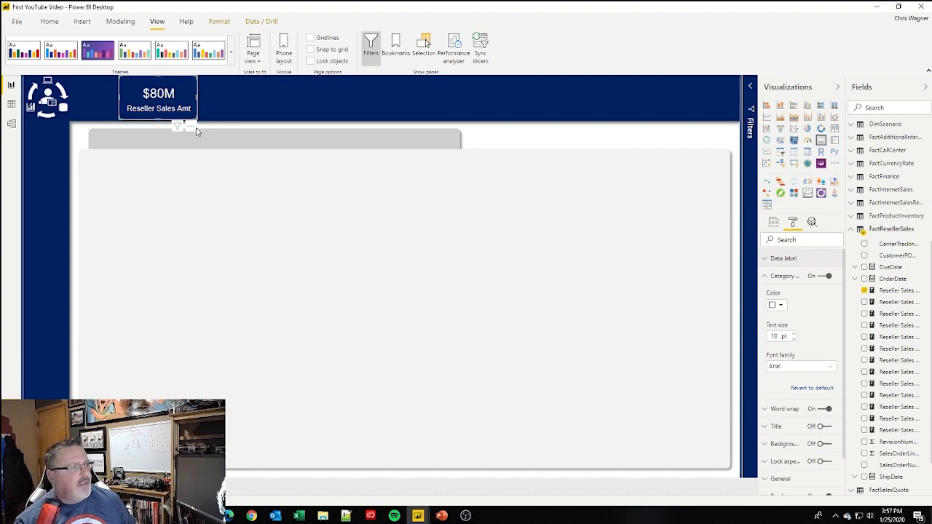
drag(196, 118, 316, 87)
Duplicate the Reseller Sales Amt card several times and line up copies side by side along the header.
key(ctrl+c)
key(ctrl+v)
key(ctrl+v)
key(ctrl+v)
key(ctrl+v)
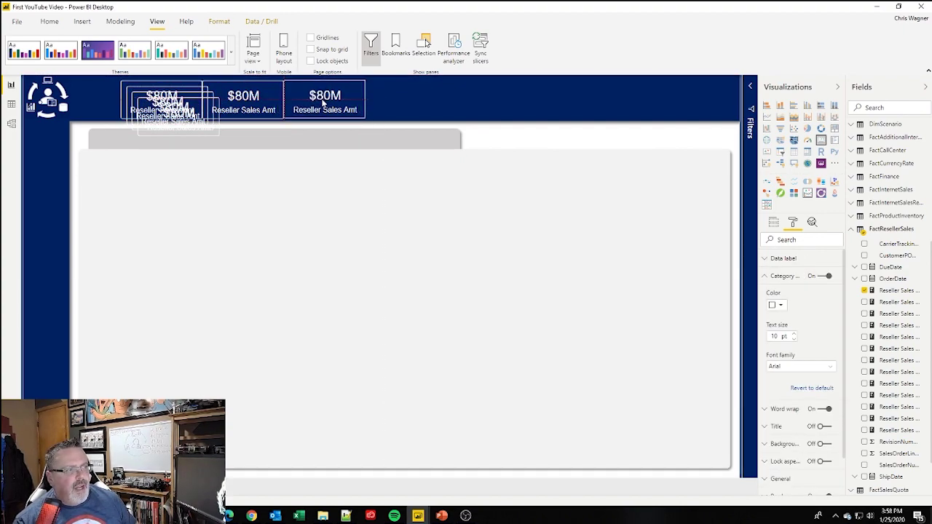
drag(332, 141, 396, 107)
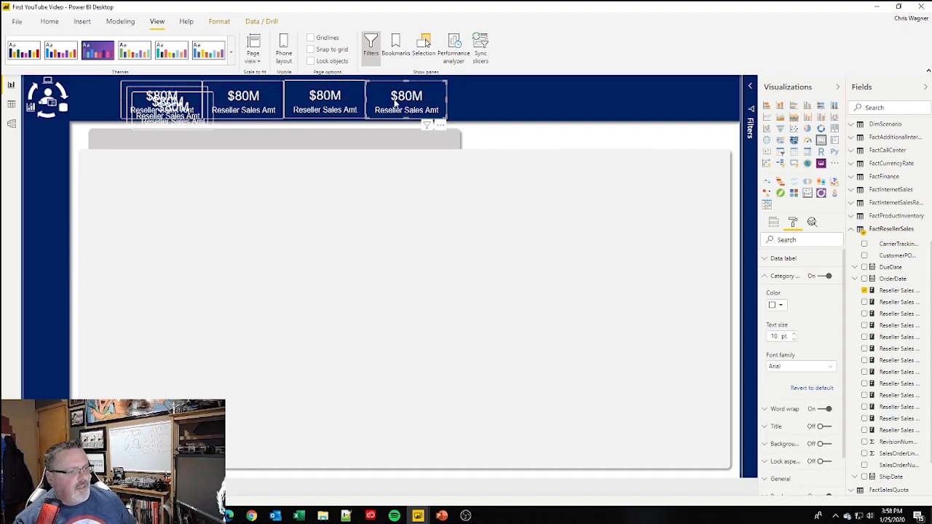
Delete the duplicate cards lined up to the right of the original card in the header.
key(Delete)
click(360, 108)
key(Delete)
click(275, 109)
key(Delete)
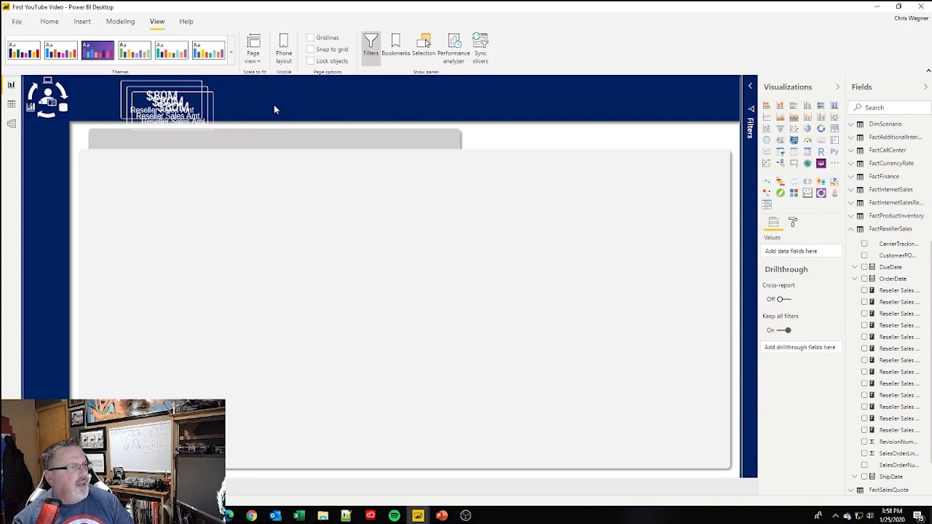
Turn off the border of the remaining Reseller Sales Amt card.
click(204, 110)
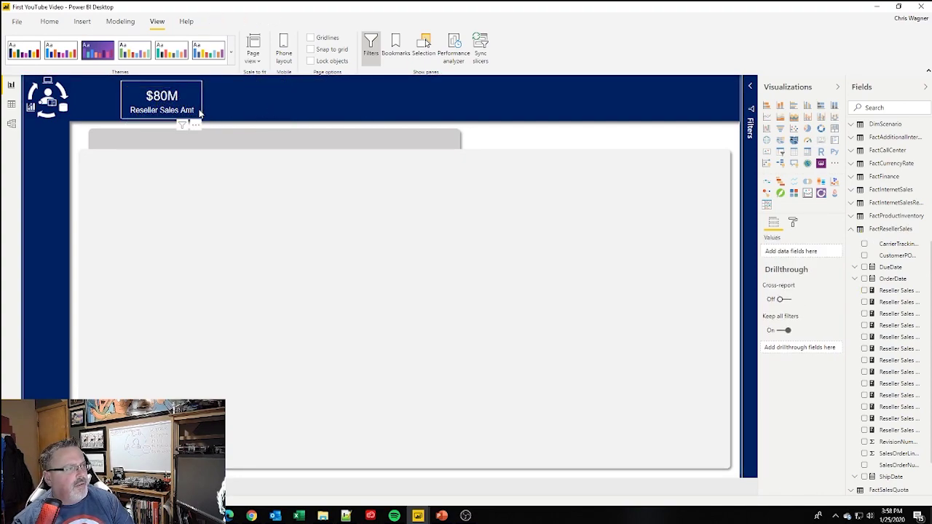
click(793, 222)
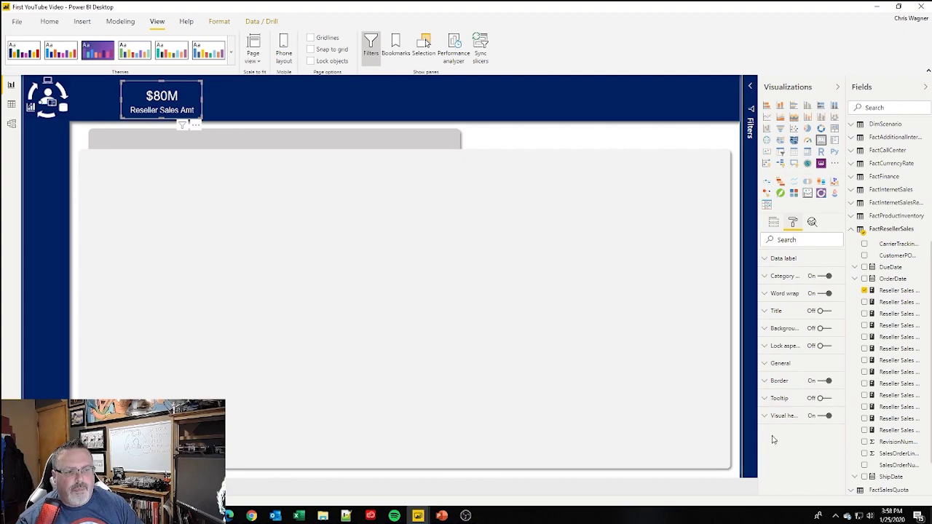
click(821, 380)
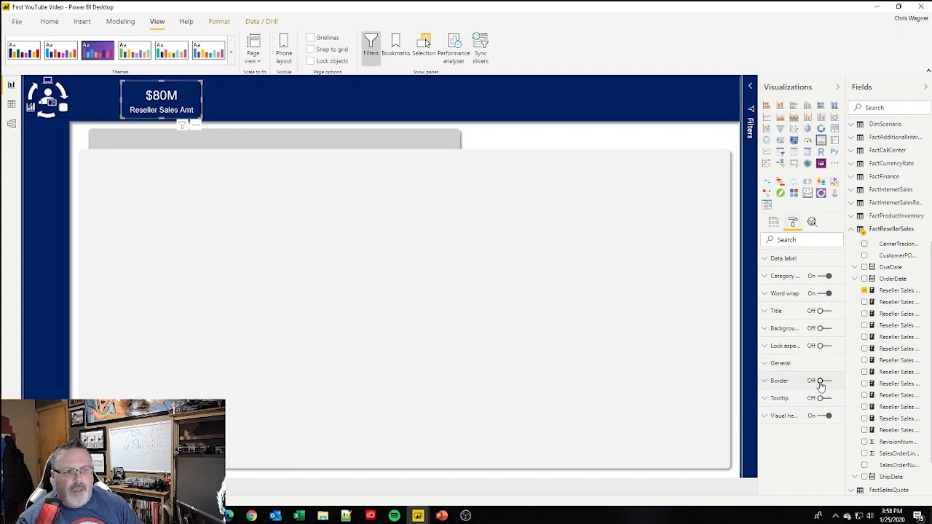
Duplicate the Reseller Sales Amt card until there are seven and spread the copies across the blue header.
click(403, 262)
click(165, 111)
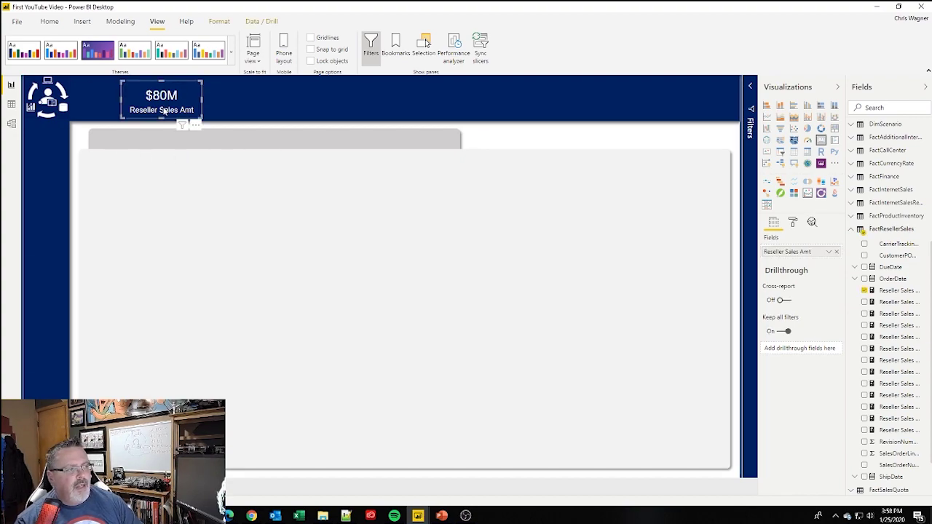
drag(164, 110, 667, 106)
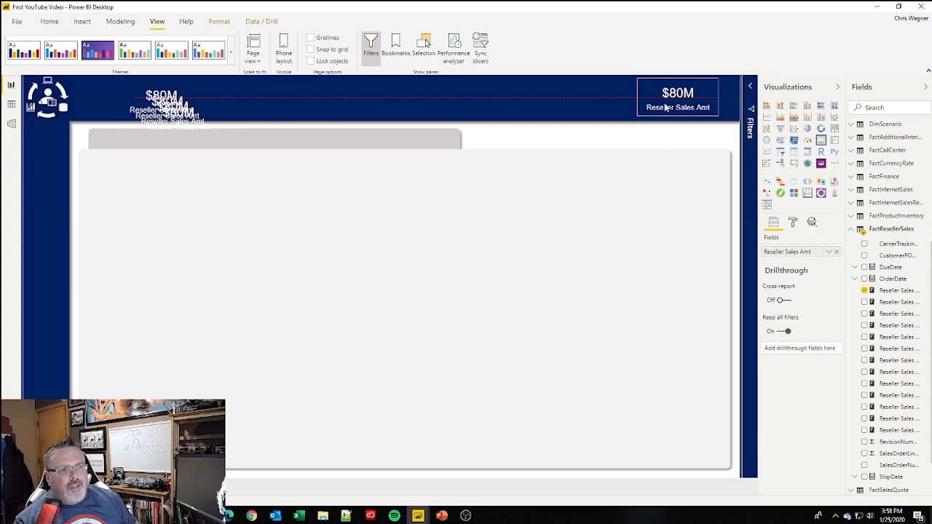
drag(182, 117, 606, 120)
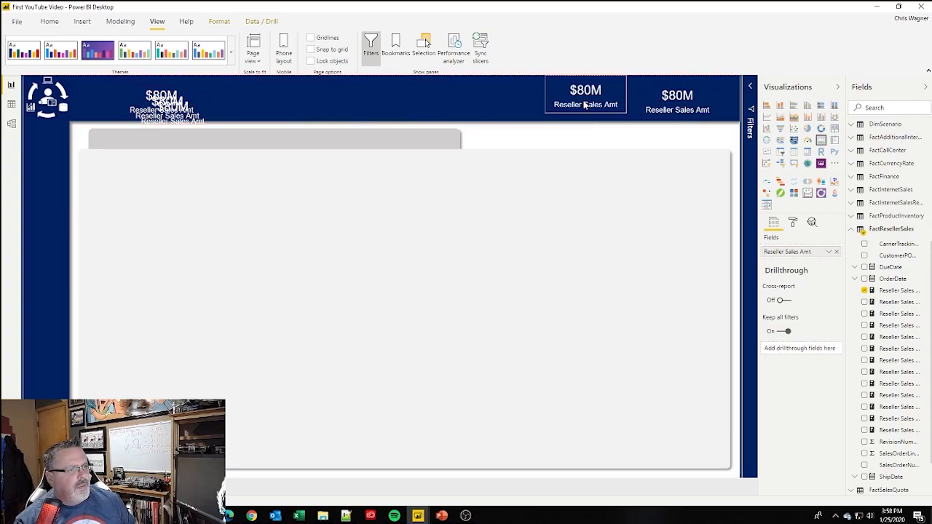
drag(167, 111, 520, 113)
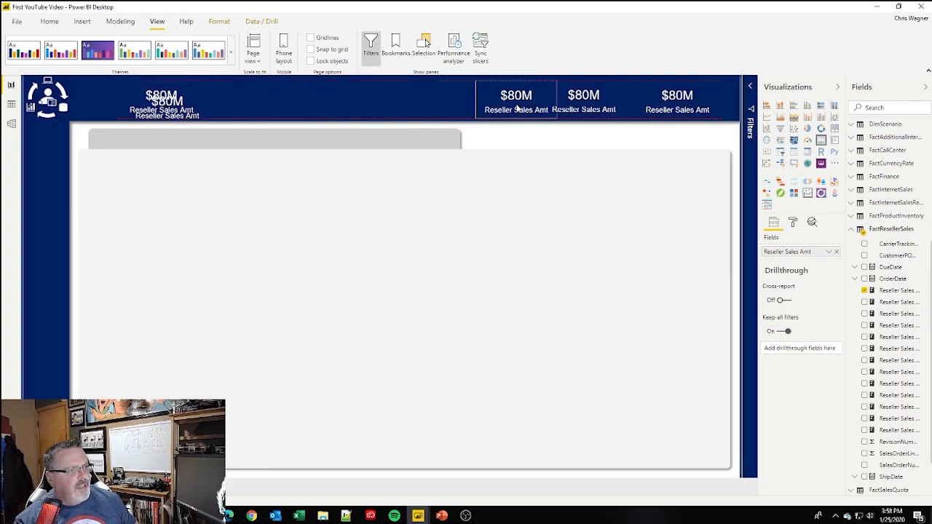
drag(167, 110, 438, 108)
click(175, 112)
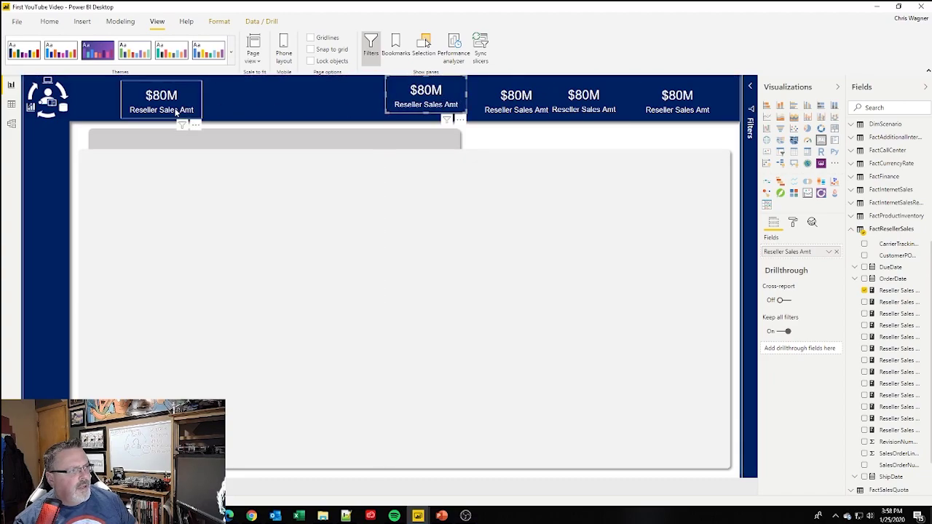
drag(176, 112, 354, 104)
drag(179, 111, 251, 109)
Align the tops of all seven cards in the header.
ctrl+click(177, 109)
ctrl+click(358, 107)
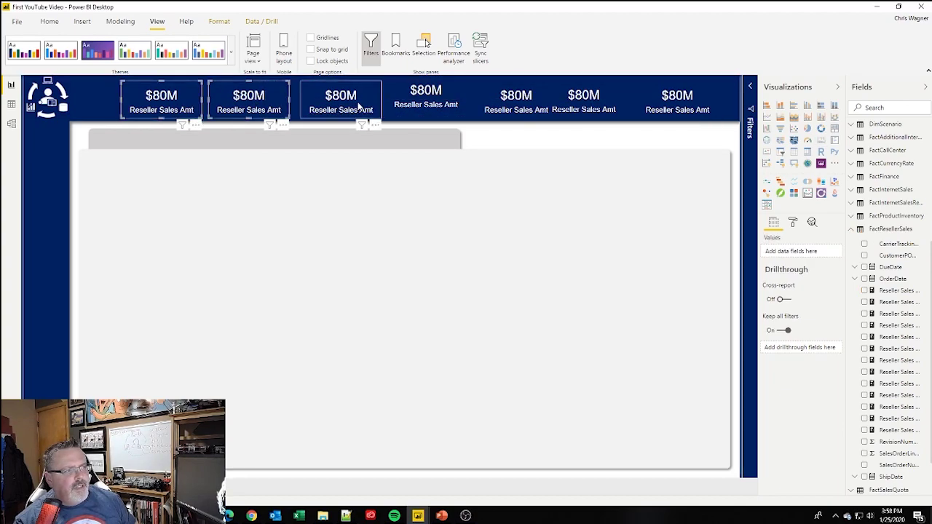
ctrl+click(456, 105)
ctrl+click(521, 111)
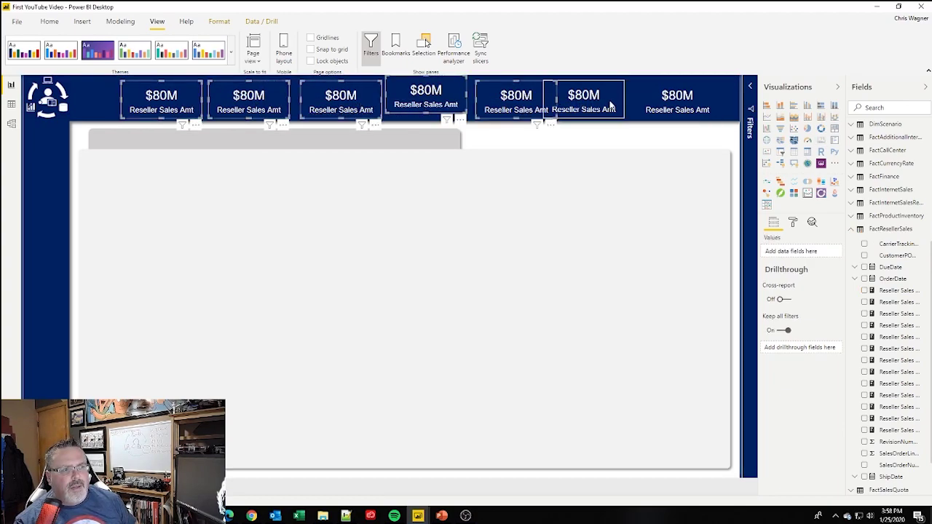
ctrl+click(690, 110)
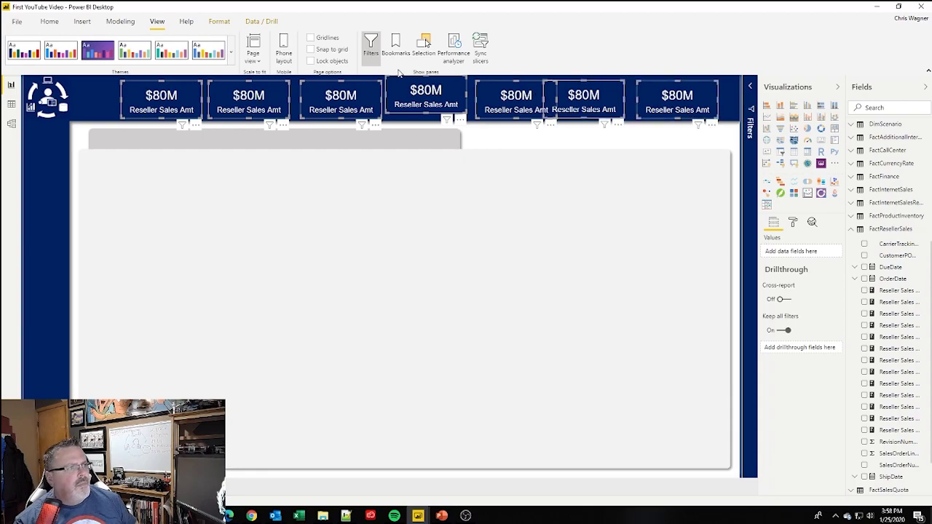
click(222, 25)
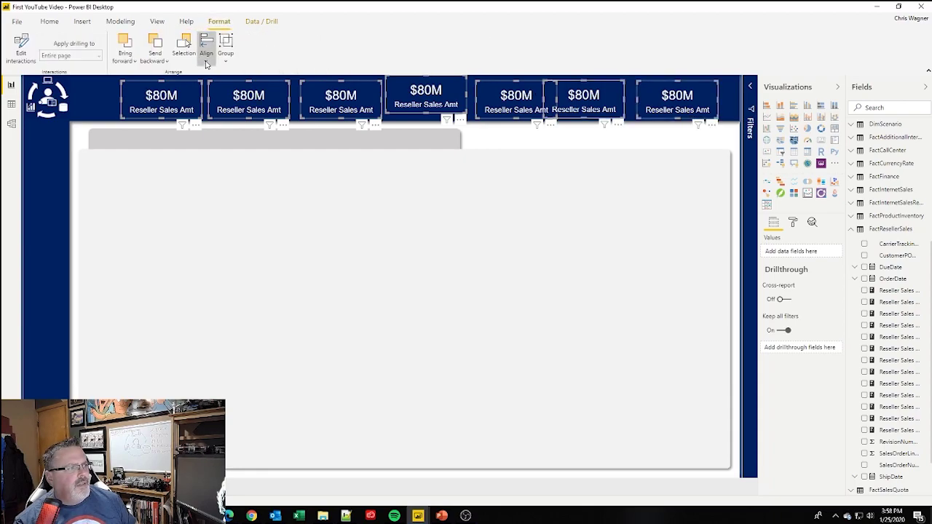
click(206, 49)
click(217, 127)
Distribute the seven header cards horizontally and shift the whole row slightly down and to the left within the header.
click(206, 49)
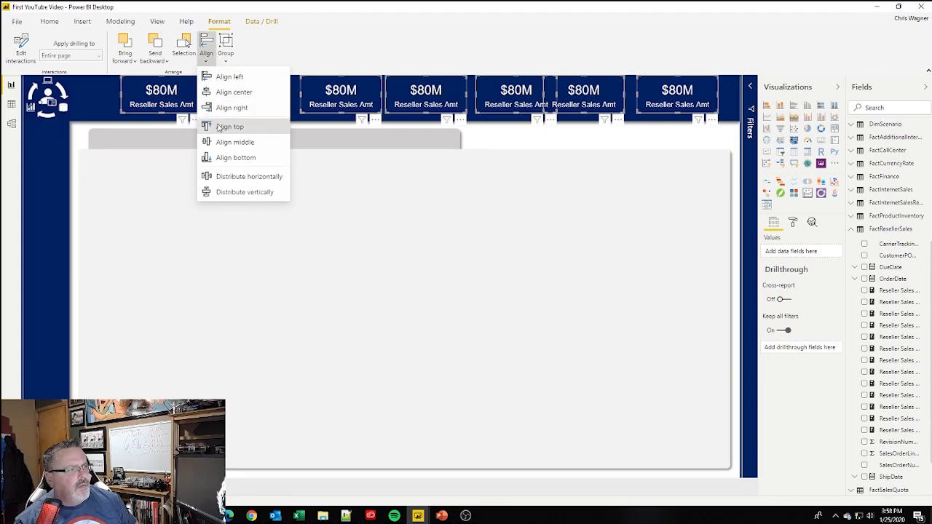
click(218, 177)
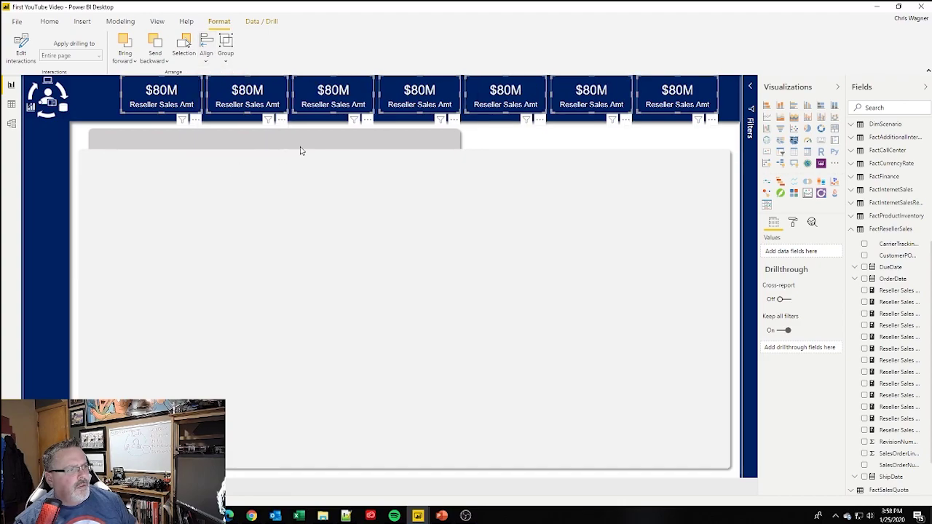
drag(390, 115, 385, 116)
click(387, 118)
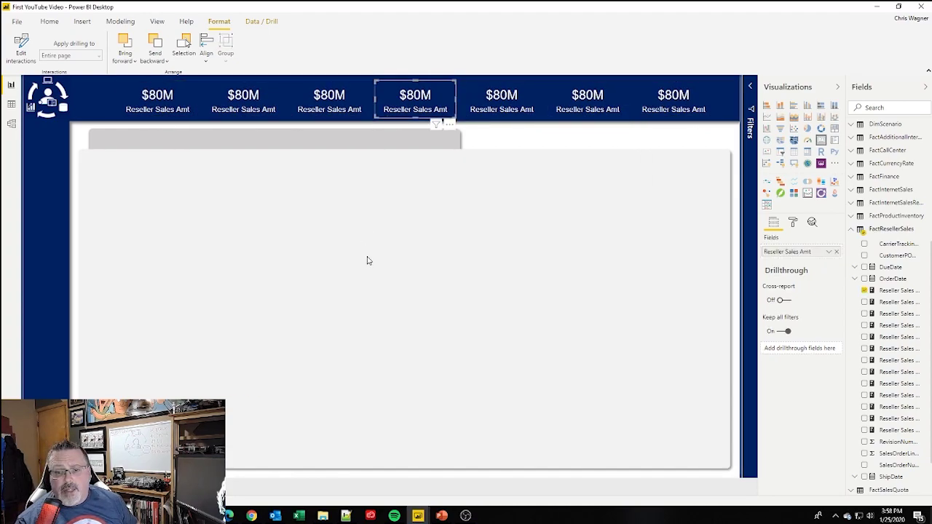
Replace the second header card's measure with Reseller Sales Amt Due.
click(259, 102)
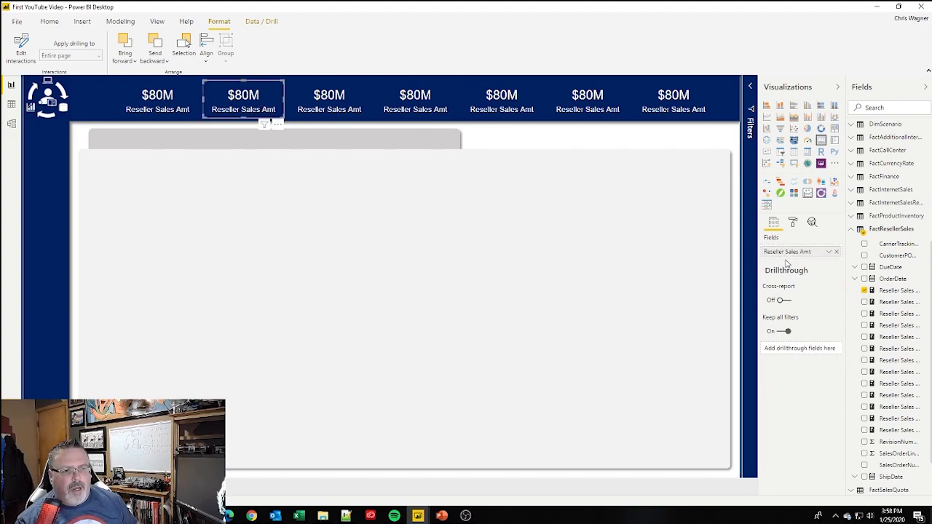
click(337, 115)
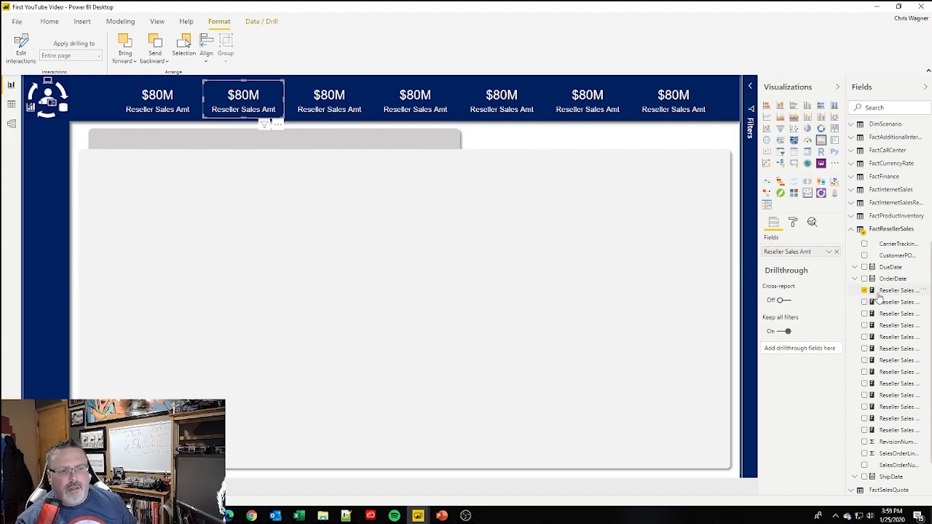
drag(886, 302, 800, 254)
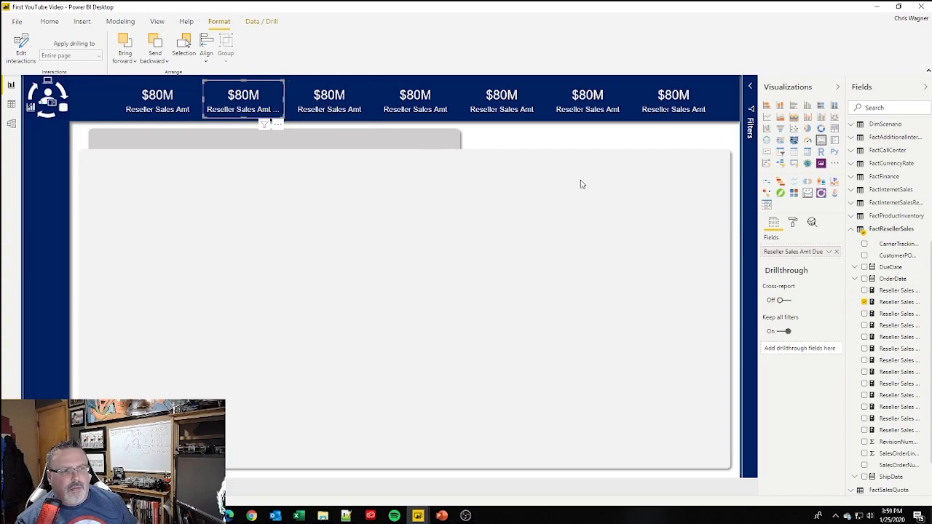
Widen the field list so full measure names are readable, and set the second header card's measure to Reseller Sales Discount Amt.
click(328, 105)
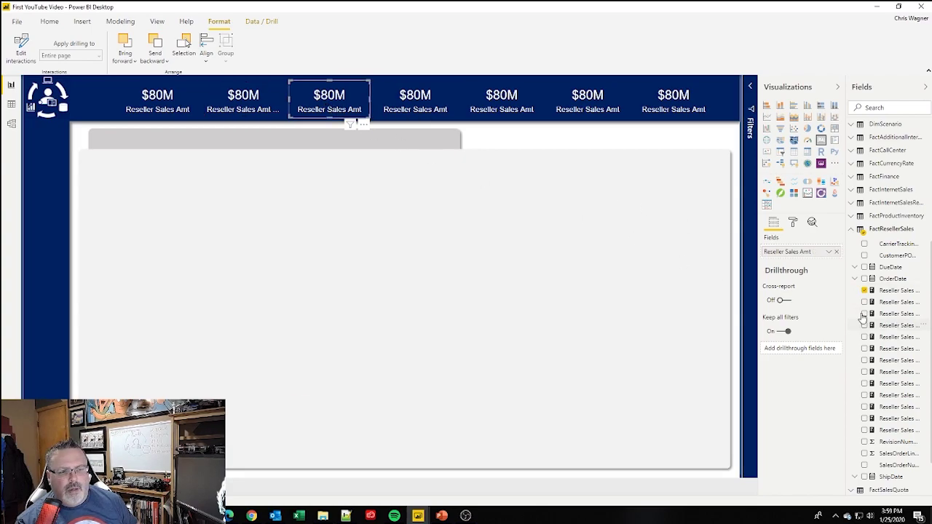
drag(845, 300, 806, 309)
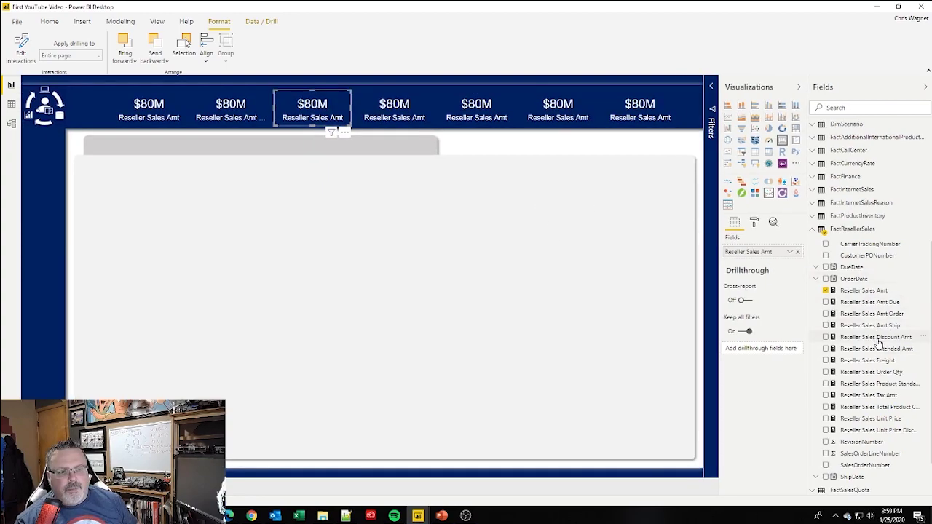
click(248, 117)
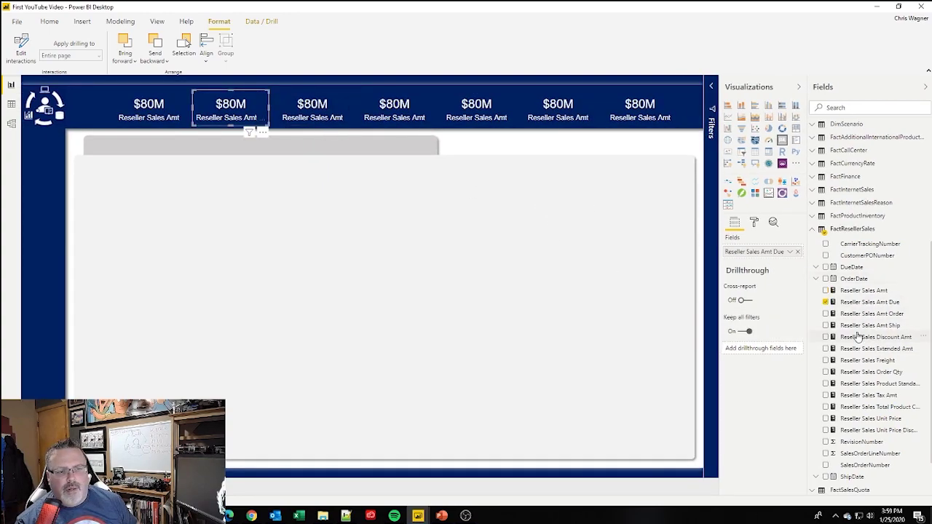
drag(865, 341, 761, 254)
Set the third header card's measure to Reseller Sales Extended Amt and the fourth card's measure to Reseller Sales Freight.
click(312, 116)
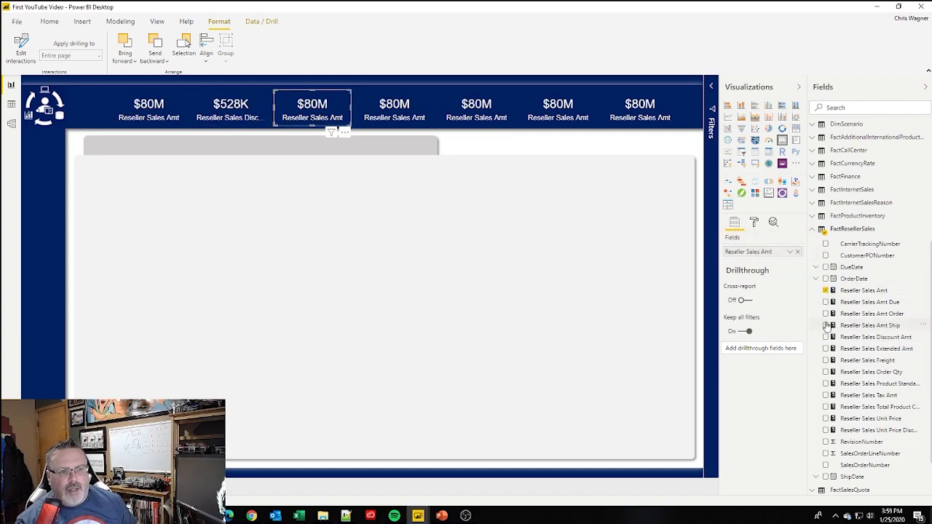
drag(849, 350, 761, 254)
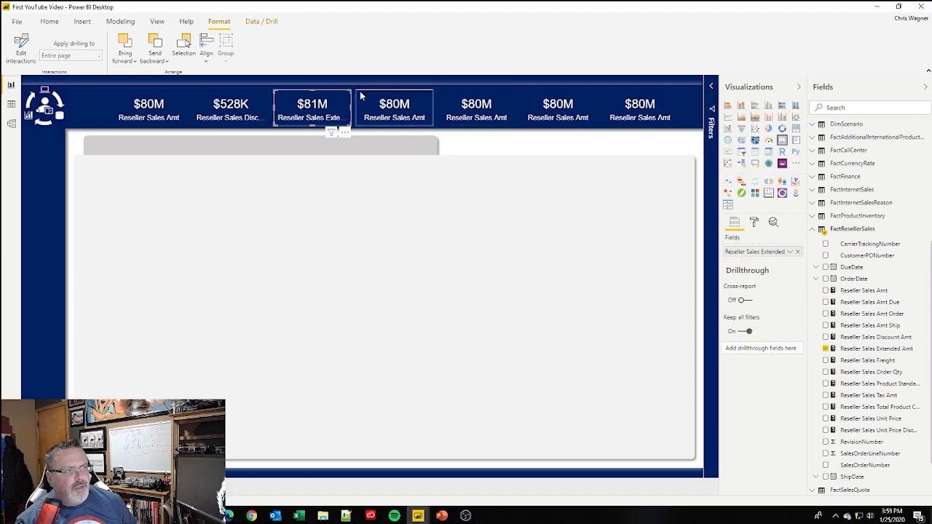
click(386, 128)
drag(856, 352, 737, 248)
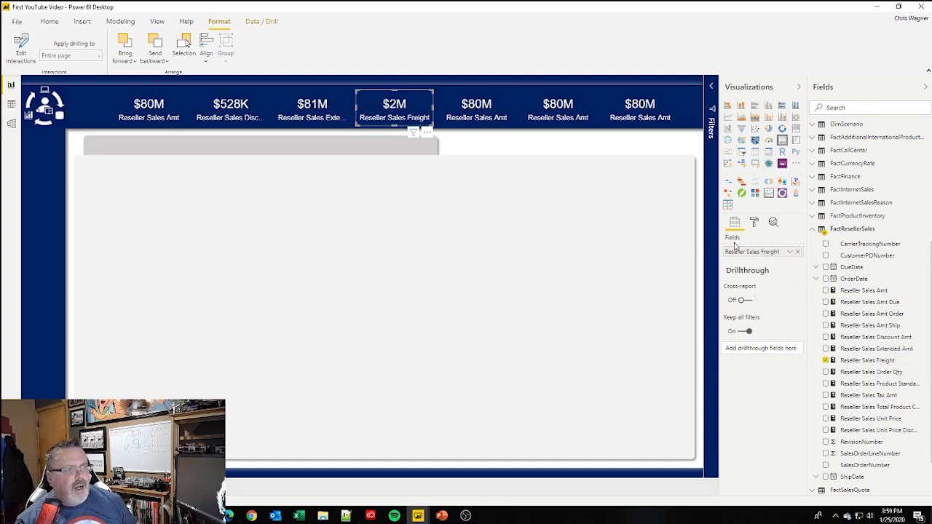
click(754, 223)
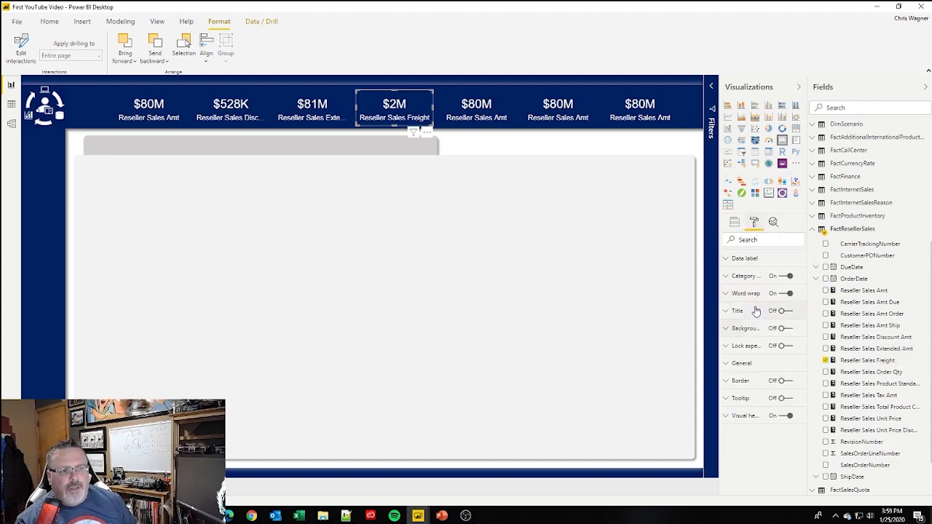
click(727, 276)
click(728, 277)
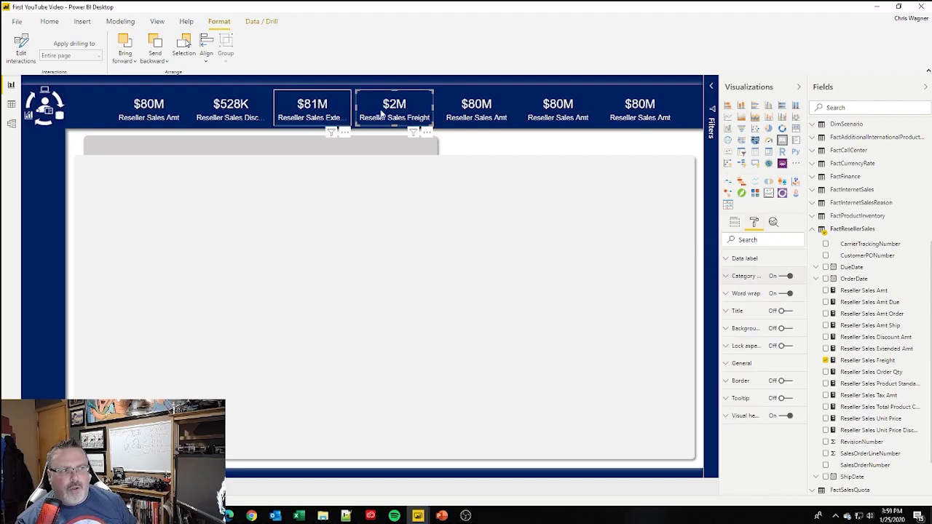
Set the fifth header card's measure to Reseller Sales Product Standa... and the sixth card's measure to Reseller Sales Total Product Cost.
click(471, 113)
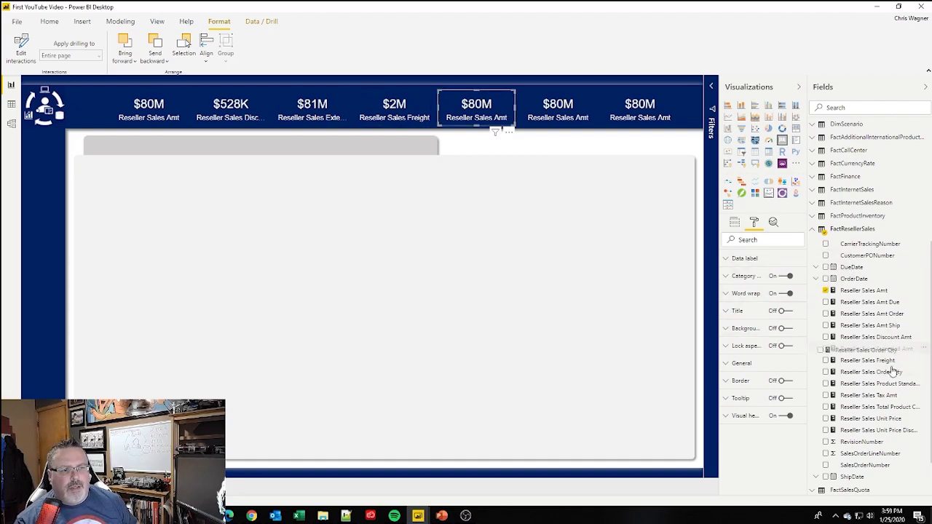
click(735, 222)
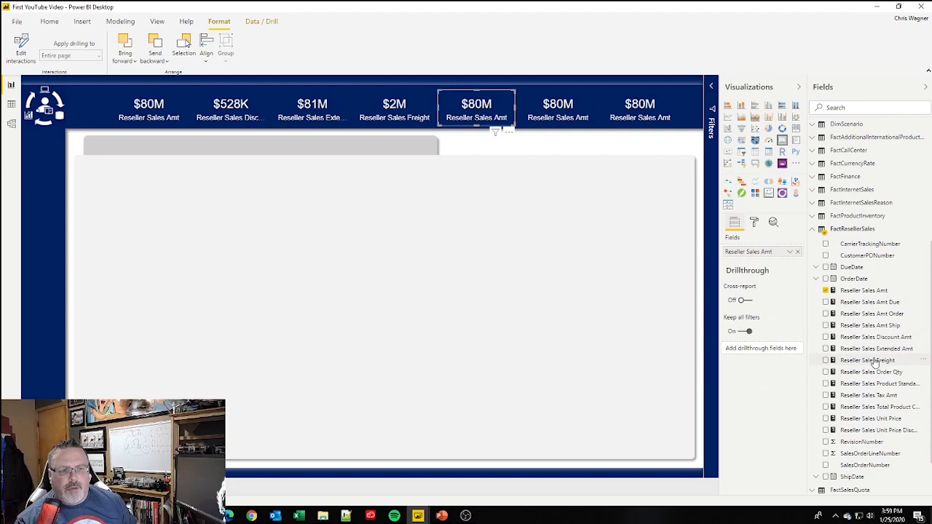
drag(868, 386, 764, 254)
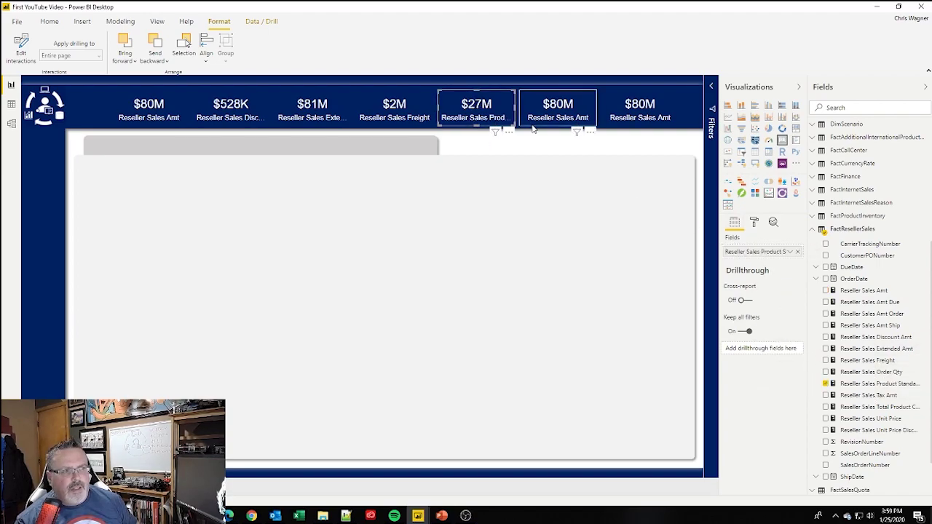
click(567, 122)
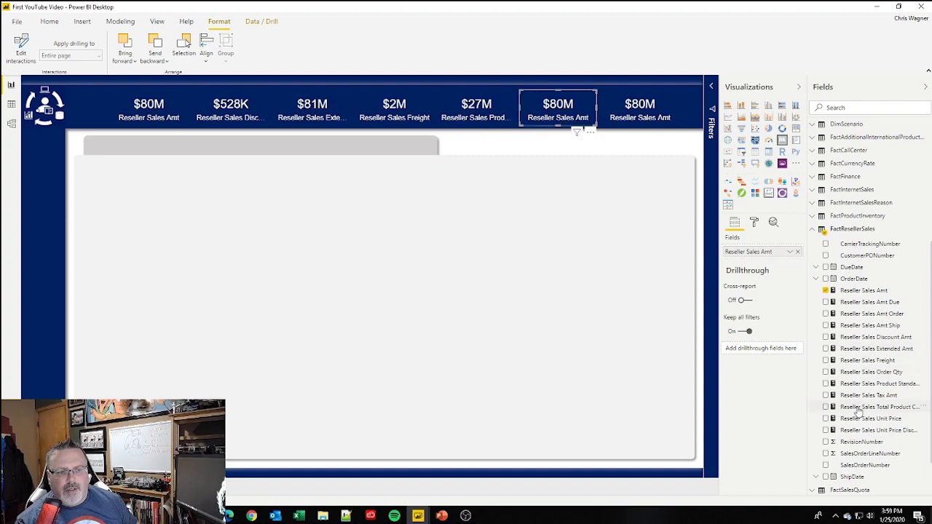
drag(846, 399, 762, 252)
Replace the seventh header card's measure with Reseller Sales Unit Price.
click(651, 124)
drag(848, 430, 750, 251)
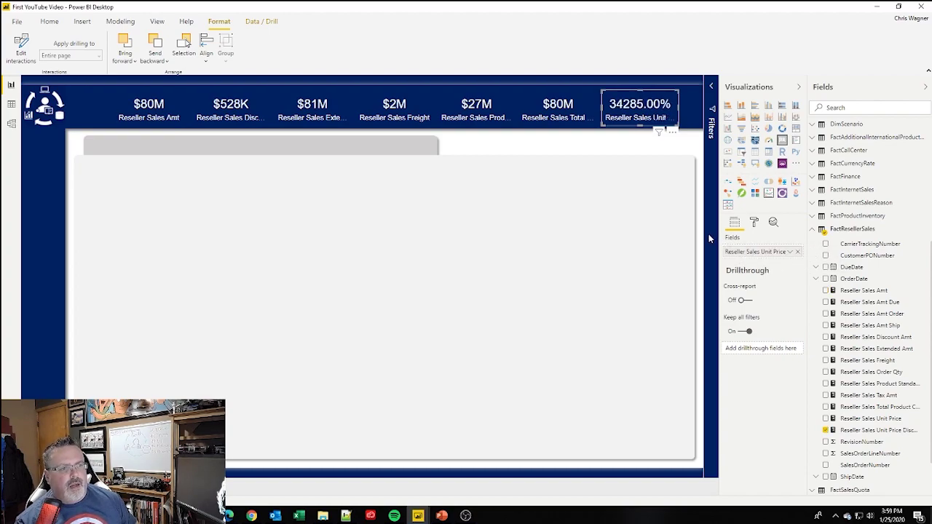
drag(865, 424, 770, 261)
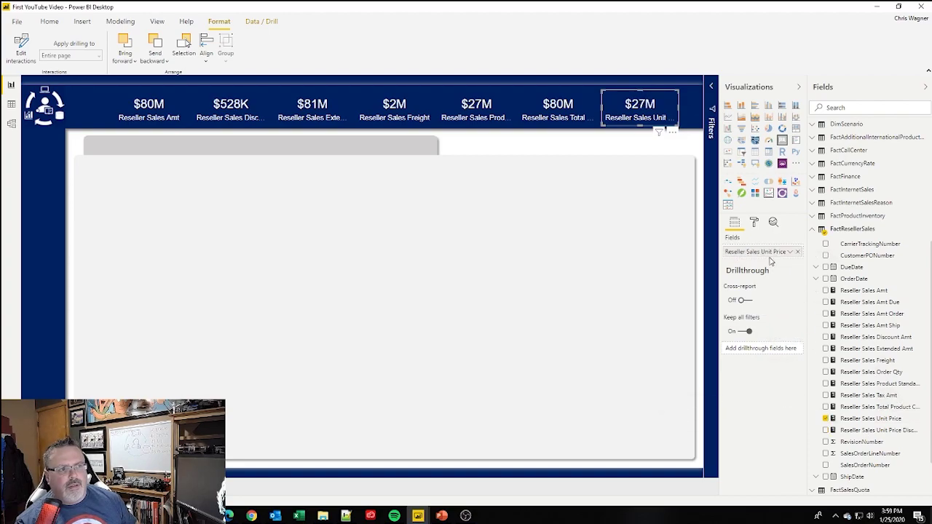
Widen the Reseller Sales Unit Price and Reseller Sales Total Product Cost cards so their labels fit in full.
drag(678, 108, 689, 111)
click(593, 109)
drag(597, 109, 673, 118)
click(630, 114)
click(575, 109)
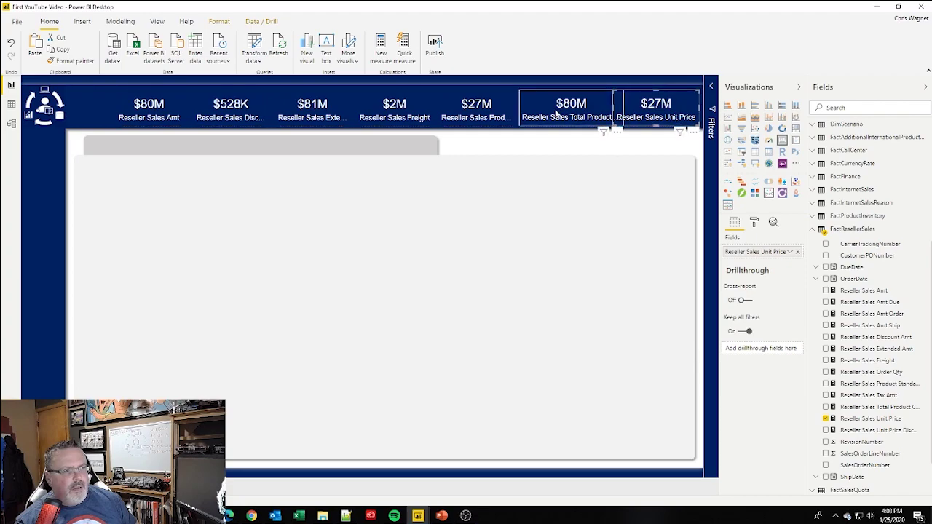
drag(520, 109, 508, 114)
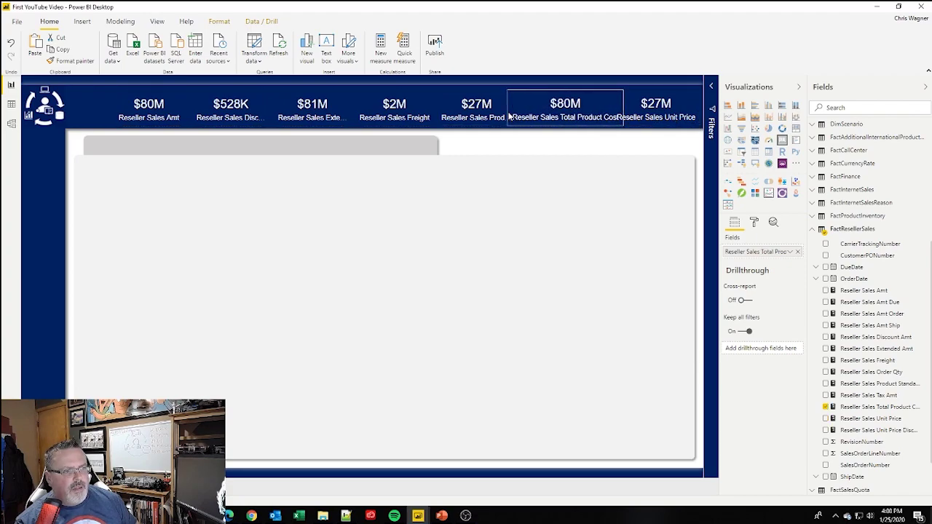
Widen the product standard, extended amount and discount amount cards, and move the Reseller Sales Amt card closer to the logo.
click(504, 112)
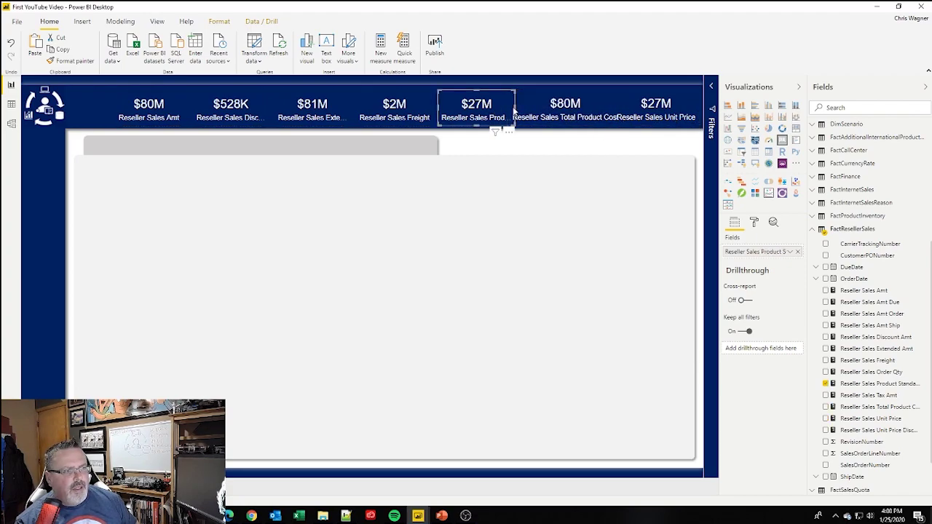
mouse_move(515, 108)
mouse_down()
mouse_move(618, 109)
mouse_move(530, 109)
mouse_up()
click(393, 109)
click(323, 108)
drag(352, 110, 364, 109)
click(240, 109)
drag(268, 107, 295, 107)
drag(112, 117, 83, 117)
Align all seven header cards along their bottom edges and distribute them horizontally with even spacing.
ctrl+click(338, 121)
ctrl+click(412, 120)
ctrl+click(582, 122)
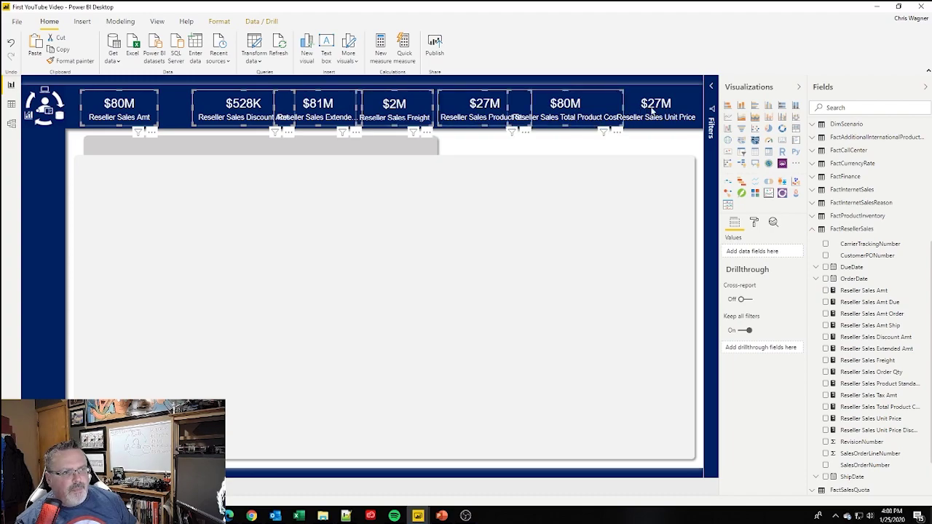
ctrl+click(656, 117)
click(219, 21)
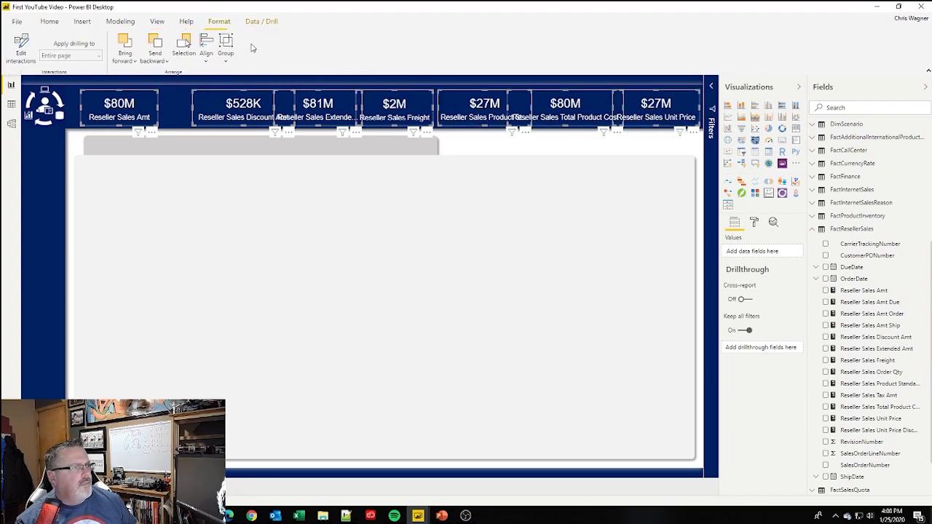
click(206, 51)
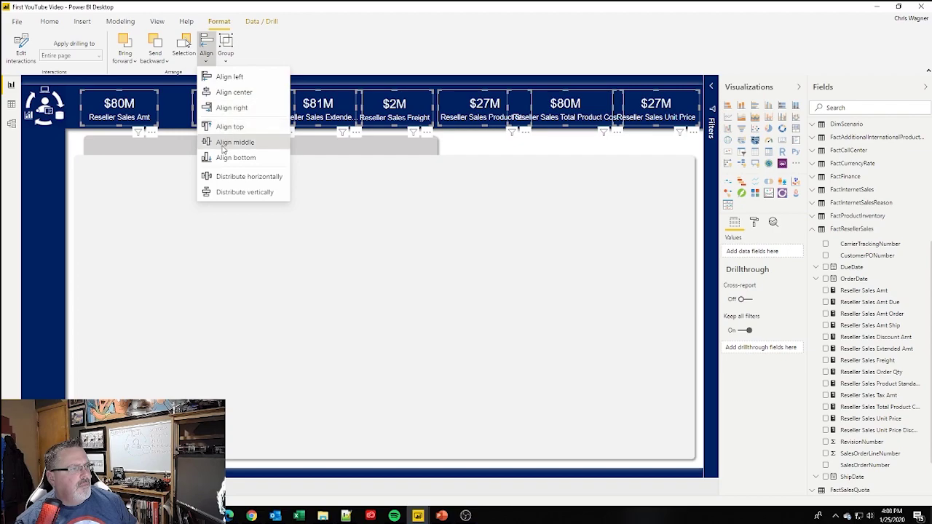
click(223, 159)
click(206, 51)
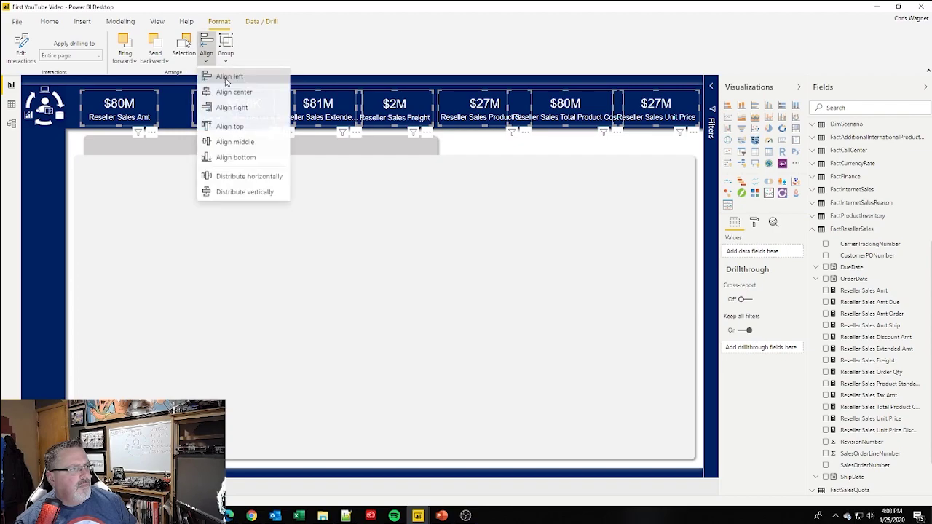
click(244, 181)
click(304, 225)
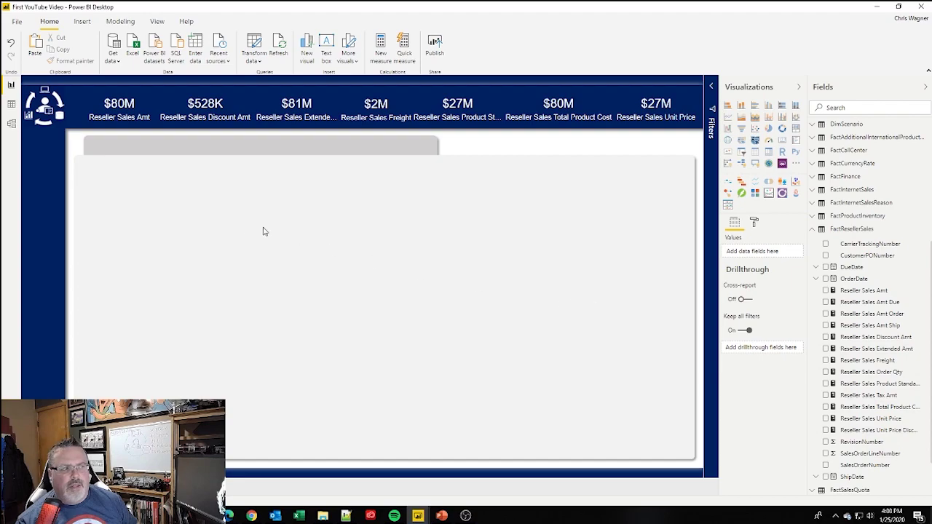
Create a clustered column chart of Reseller Sales Amt by FullDateAlternateKey from DimDate and place it in the grey content area.
click(825, 291)
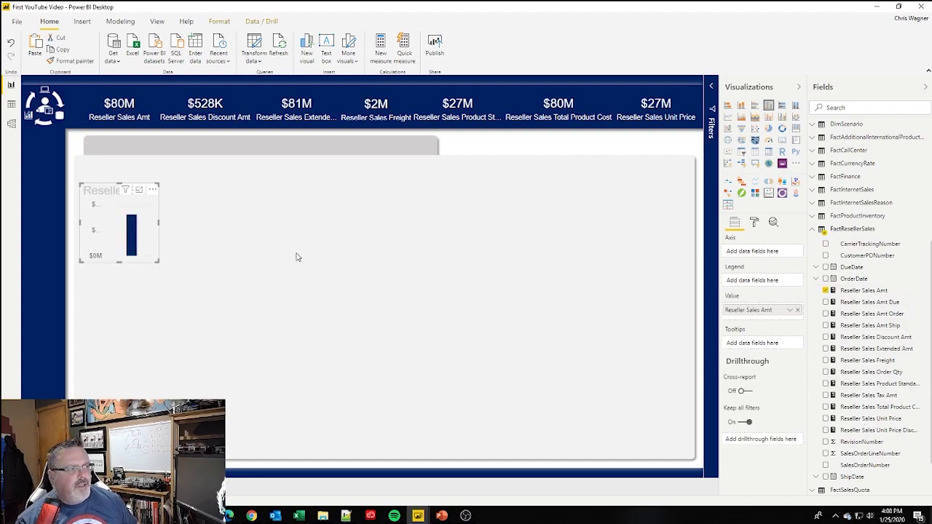
drag(142, 211, 335, 235)
scroll(855, 273, up, 5)
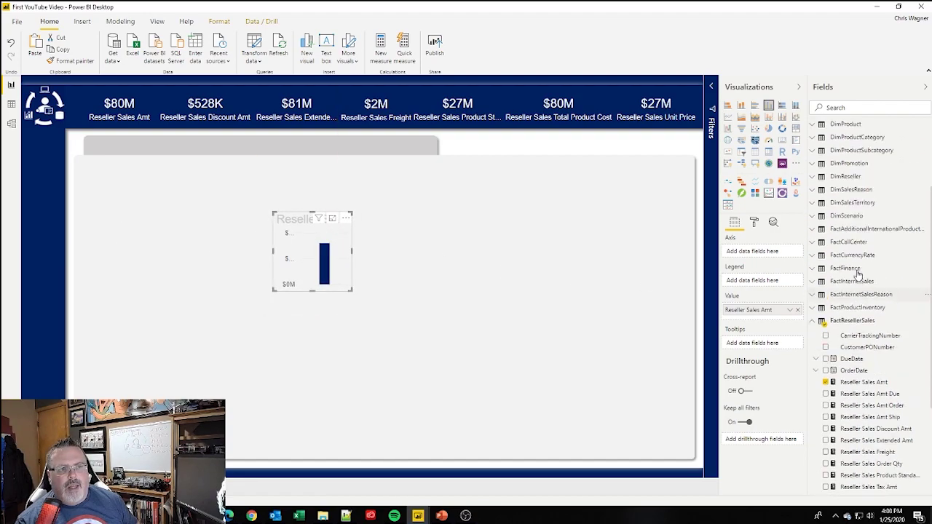
click(829, 168)
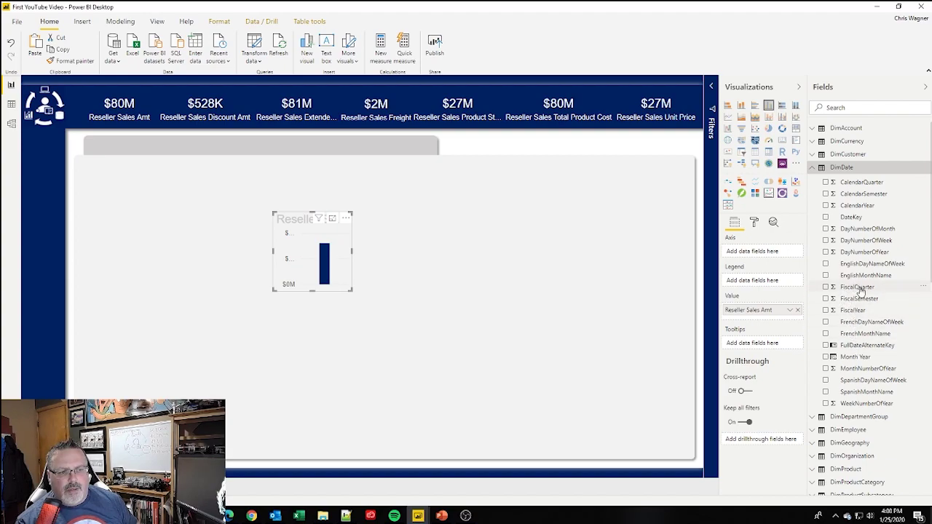
click(825, 346)
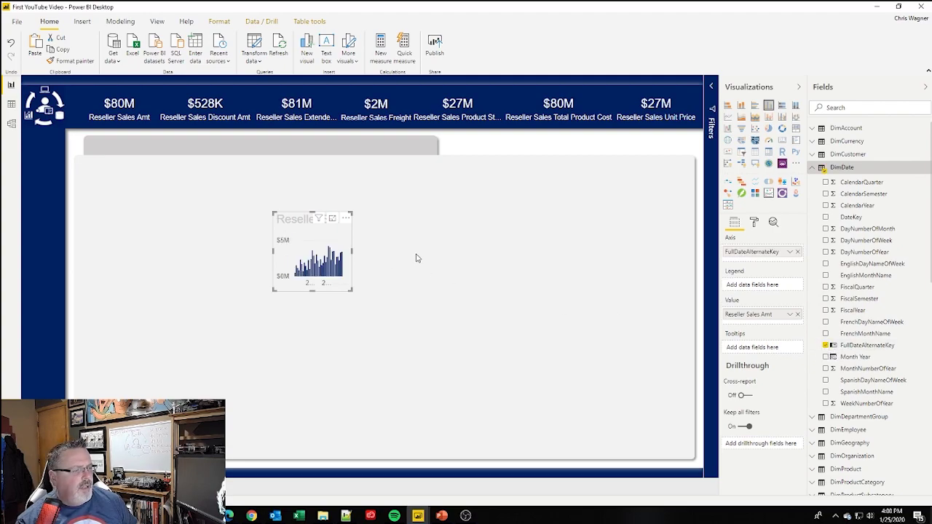
Widen the column chart so its full title fits and extend its upper edge to make it taller.
drag(353, 251, 545, 267)
click(543, 296)
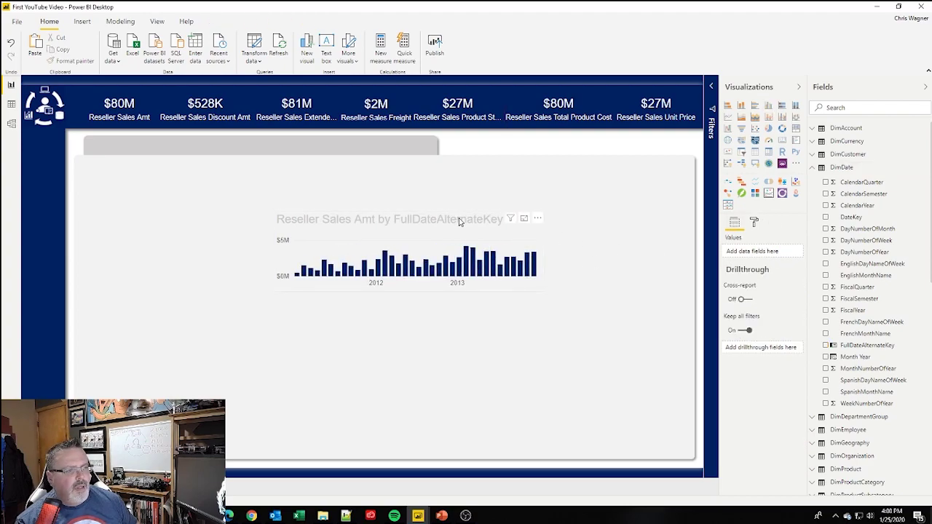
click(460, 255)
drag(408, 212, 408, 185)
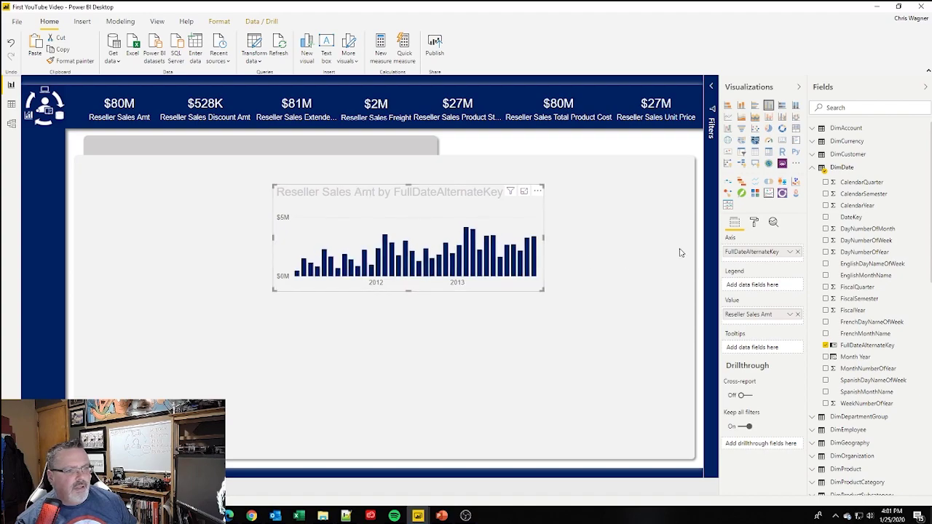
Set the column chart's background transparency to 0%.
click(754, 223)
click(783, 380)
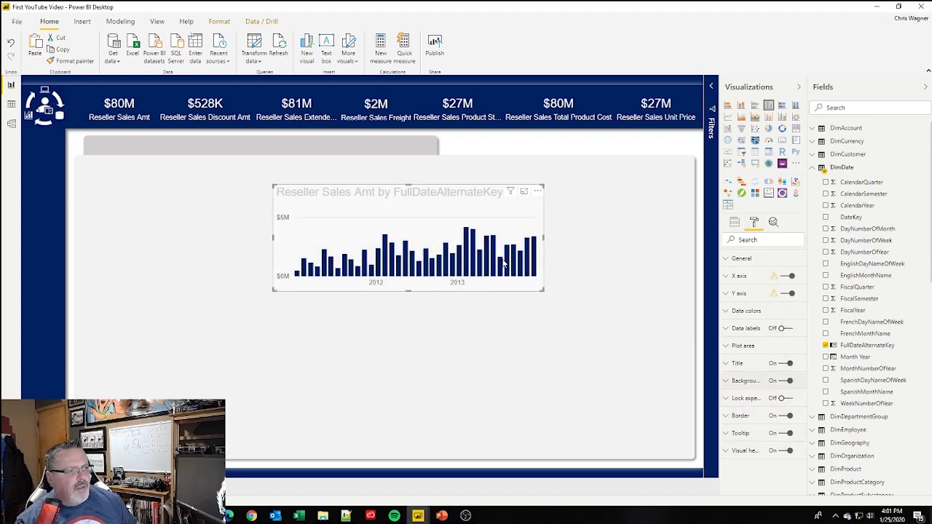
click(746, 331)
click(747, 333)
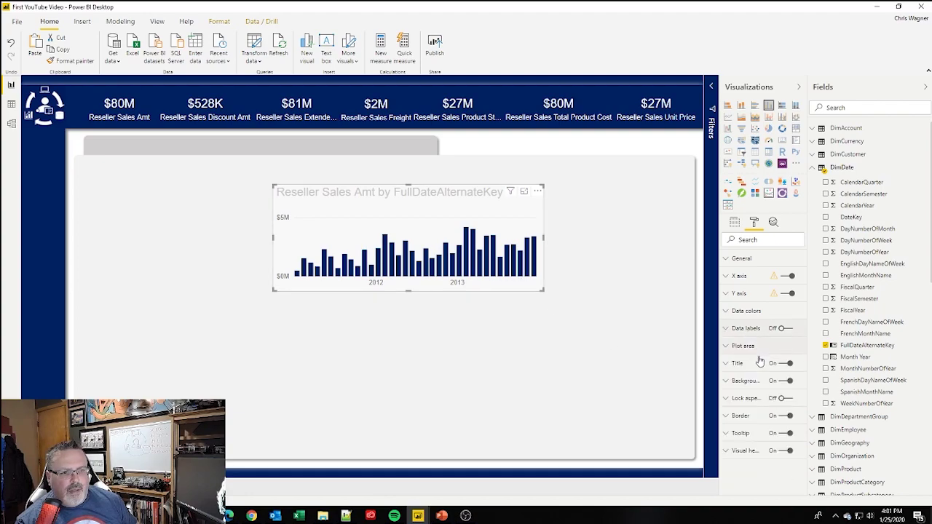
click(746, 381)
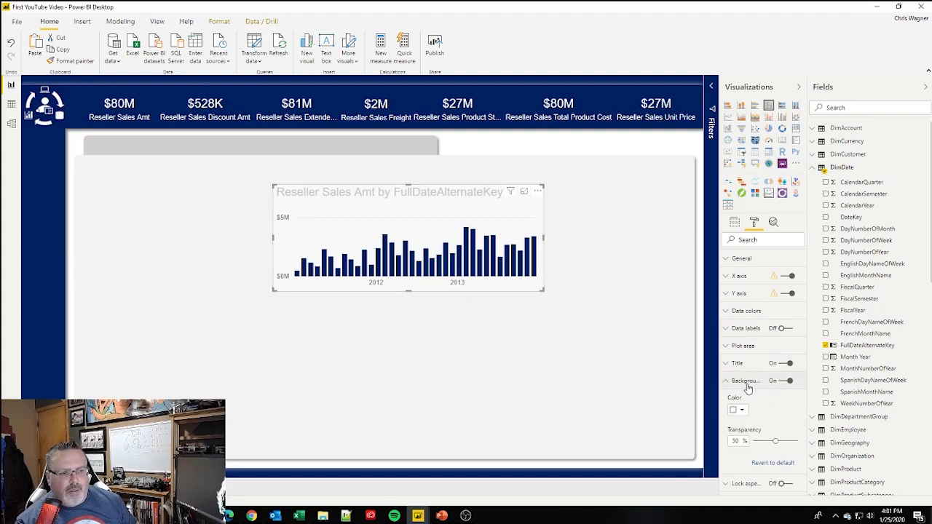
drag(775, 443, 744, 446)
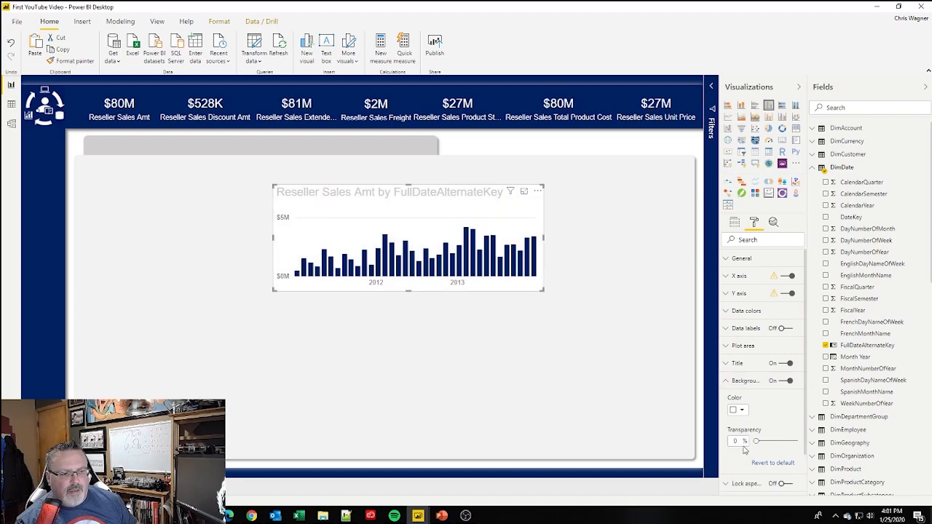
Enlarge the column chart and position it in the upper right part of the grey content area.
drag(451, 200, 264, 185)
drag(356, 276, 383, 327)
drag(342, 288, 630, 291)
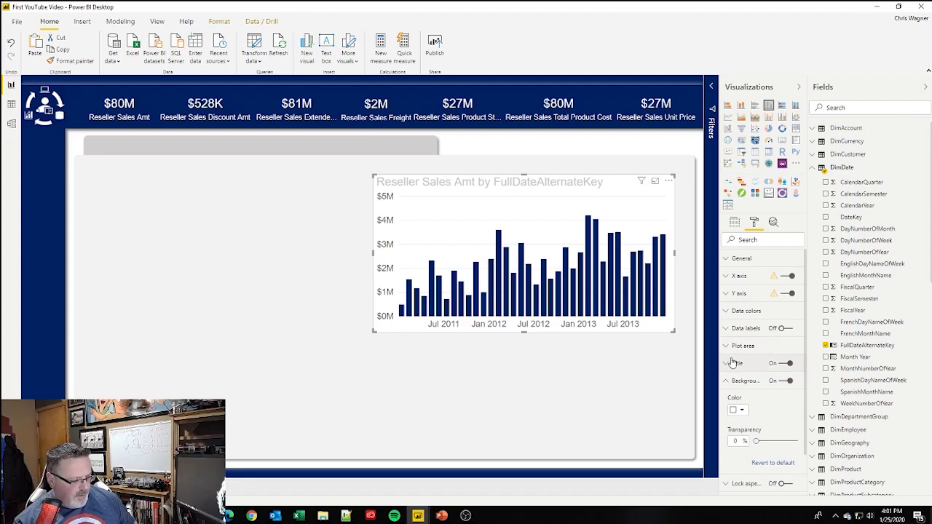
Duplicate the column chart and place the copy to the left of the original at the same height.
key(ctrl+c)
key(ctrl+v)
drag(483, 183, 202, 183)
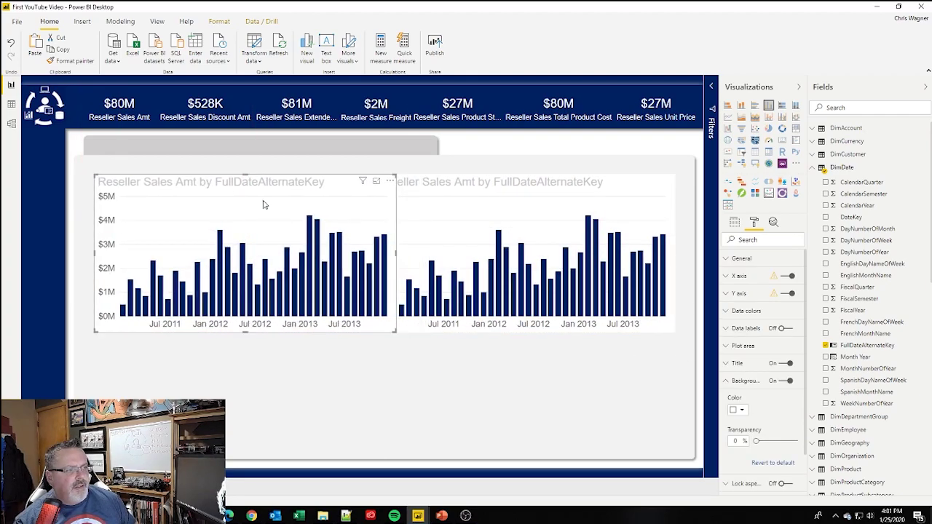
Convert the copied chart to a donut chart and replace its legend field with EnglishProductCategoryName from DimProductCategory.
click(782, 129)
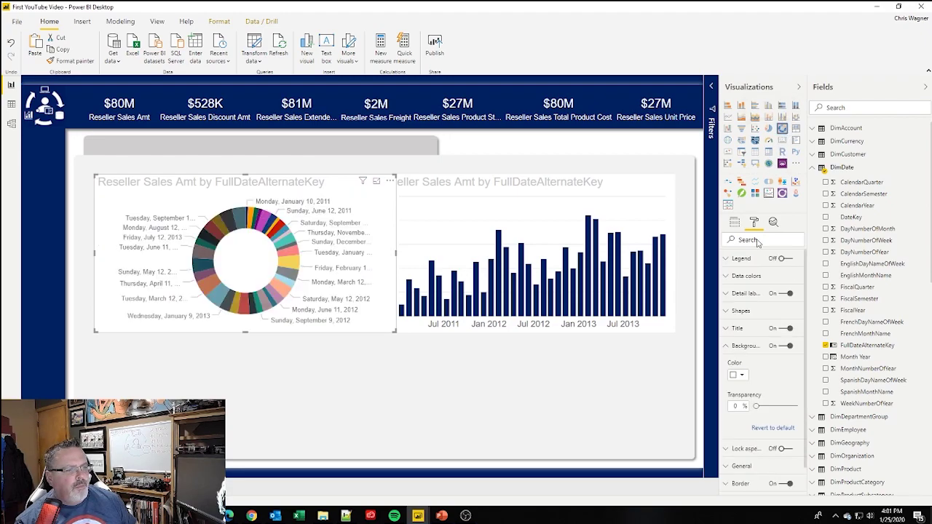
click(734, 222)
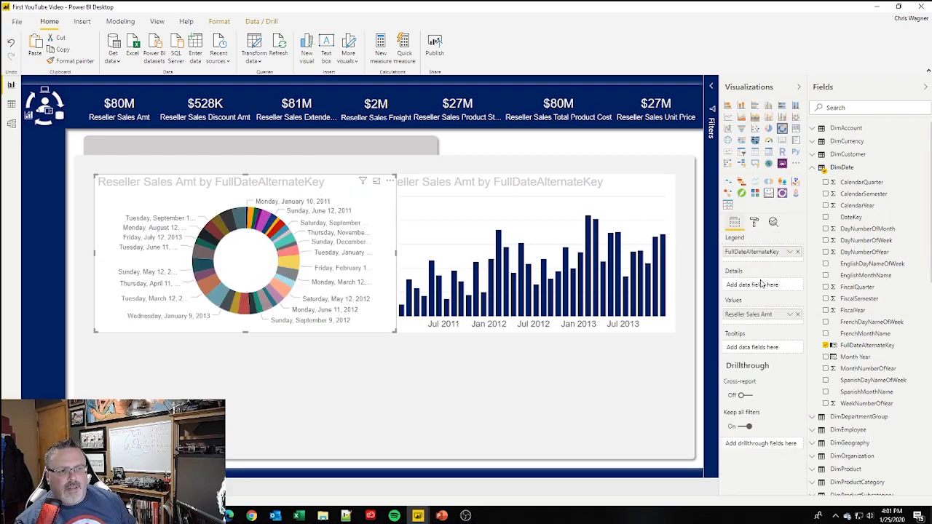
click(798, 252)
click(813, 168)
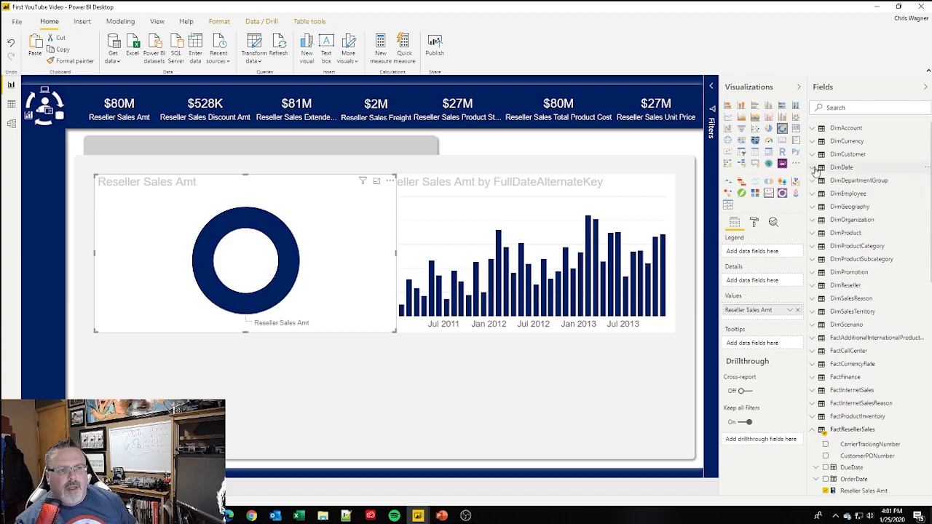
click(813, 233)
click(813, 233)
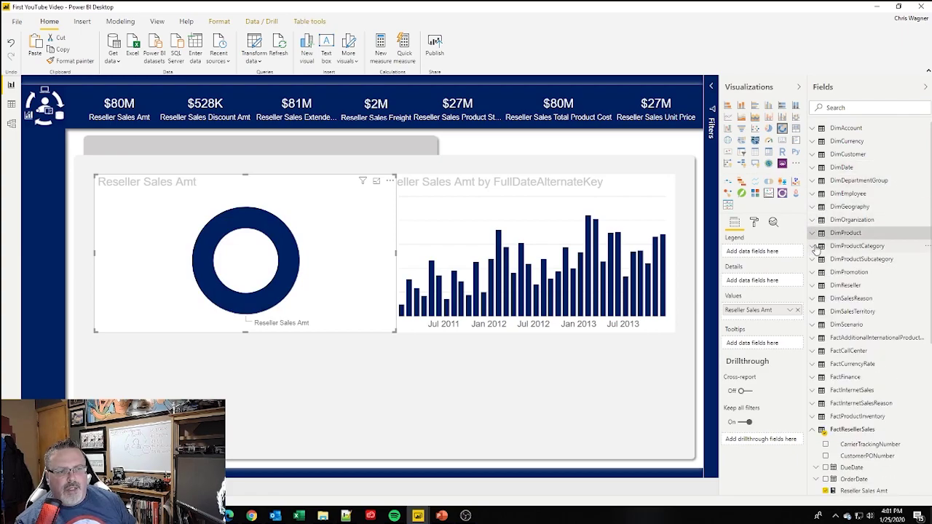
click(814, 247)
drag(851, 267, 763, 261)
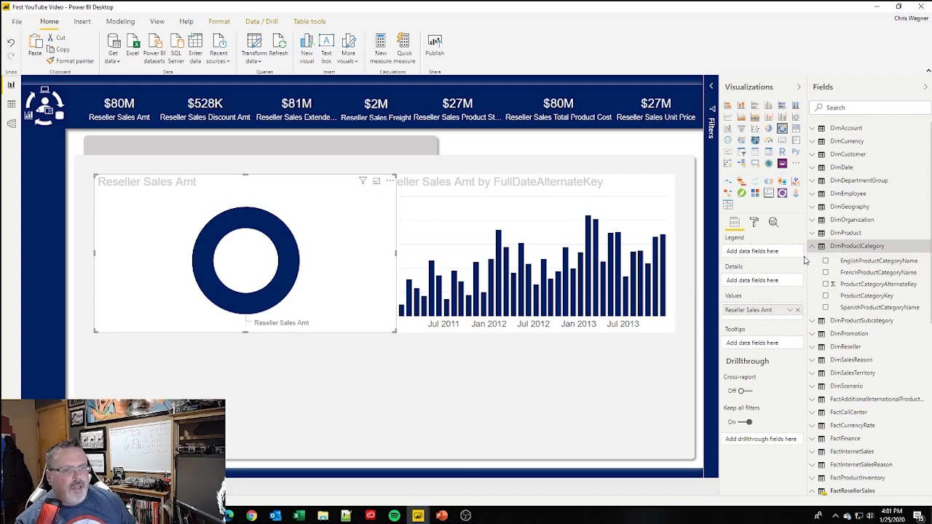
drag(848, 266, 733, 264)
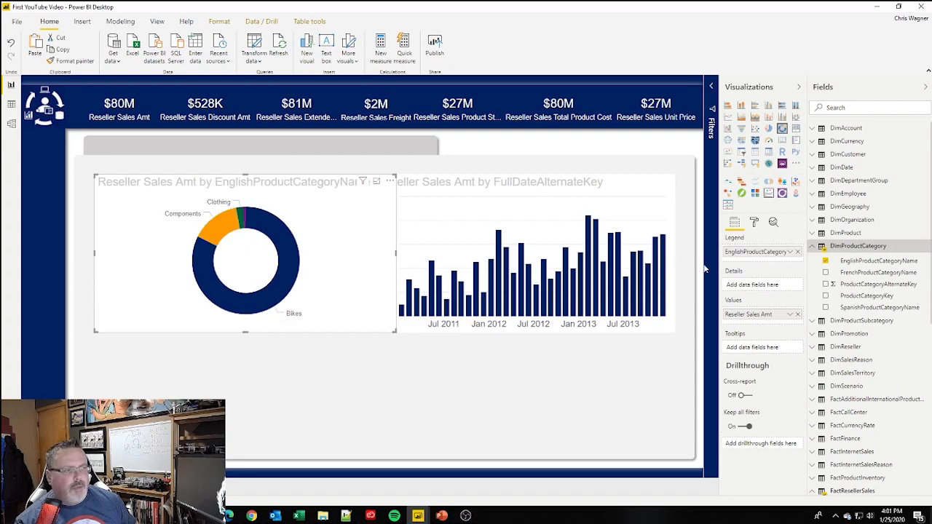
Narrow the donut chart so it clears the column chart, and level it with the column chart's upper edge.
drag(394, 331, 332, 329)
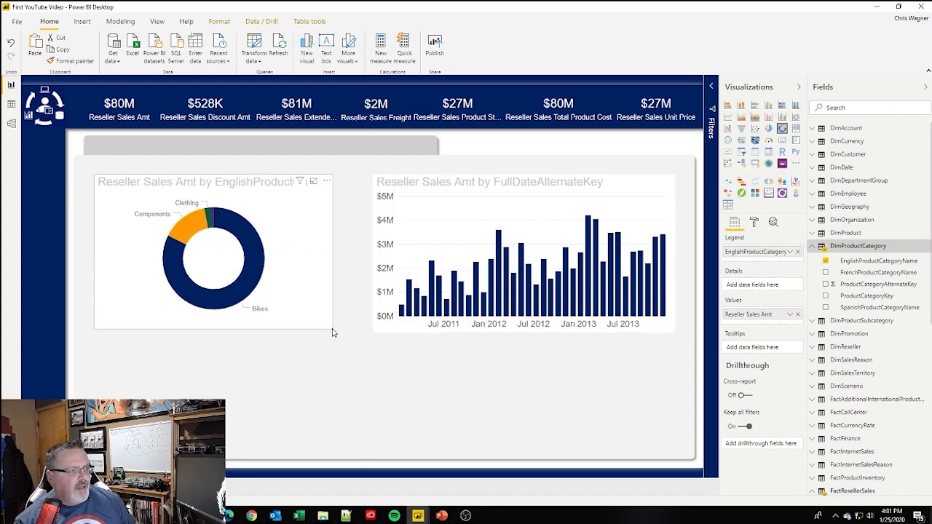
click(242, 247)
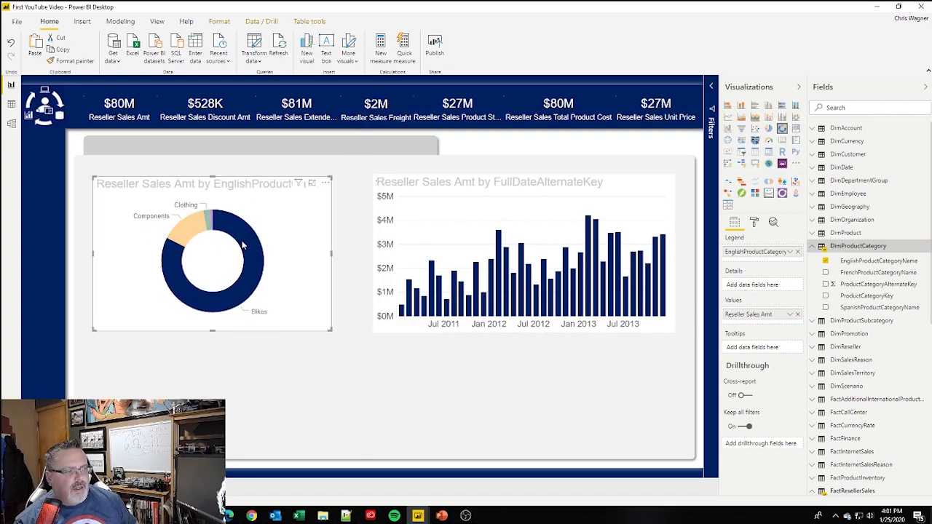
click(189, 242)
click(189, 243)
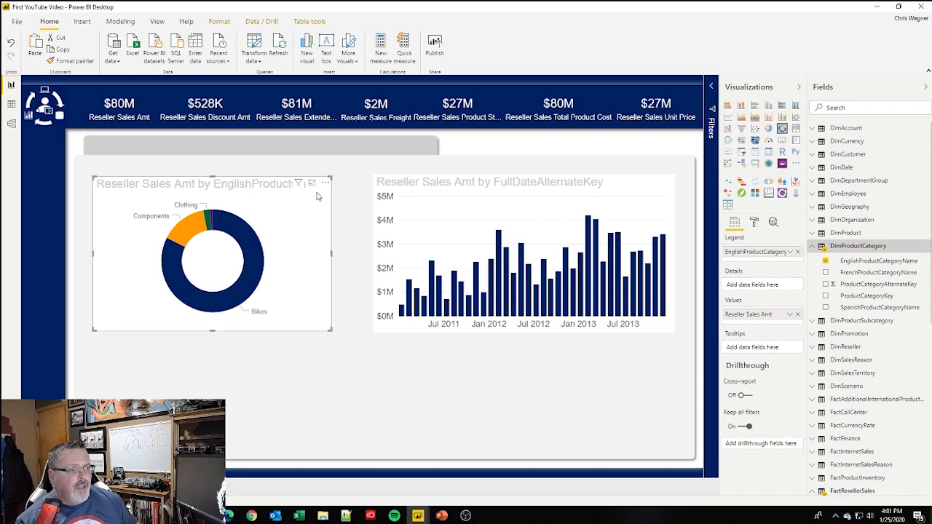
drag(320, 197, 329, 195)
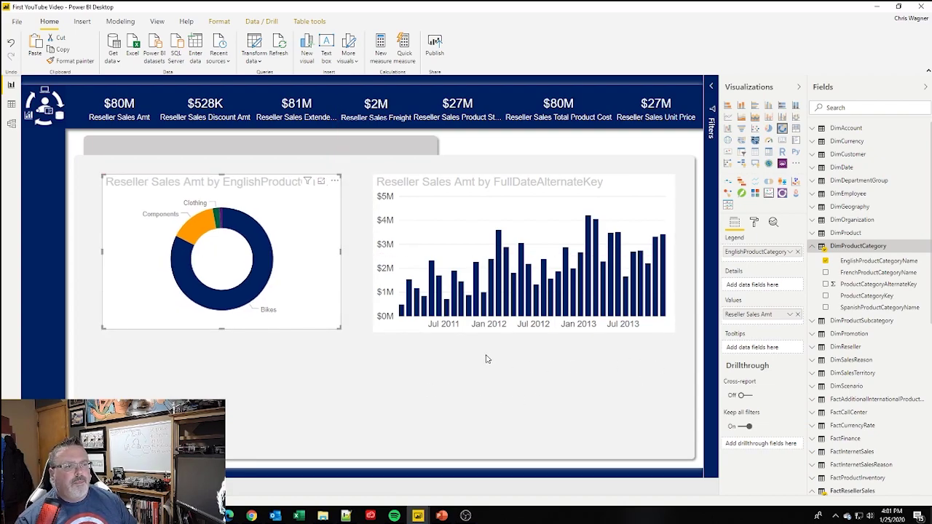
Duplicate the column chart, place the copy below the two charts and convert it to a matrix.
click(422, 329)
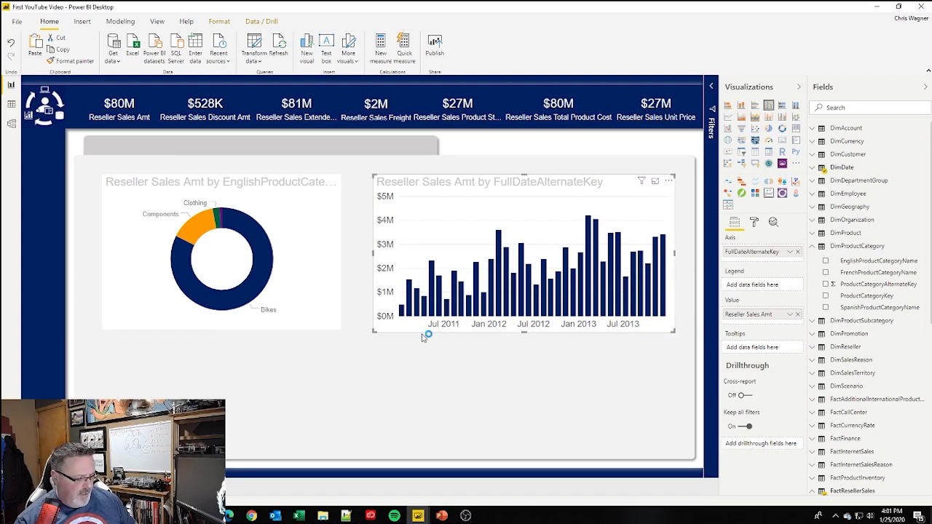
drag(465, 226, 363, 299)
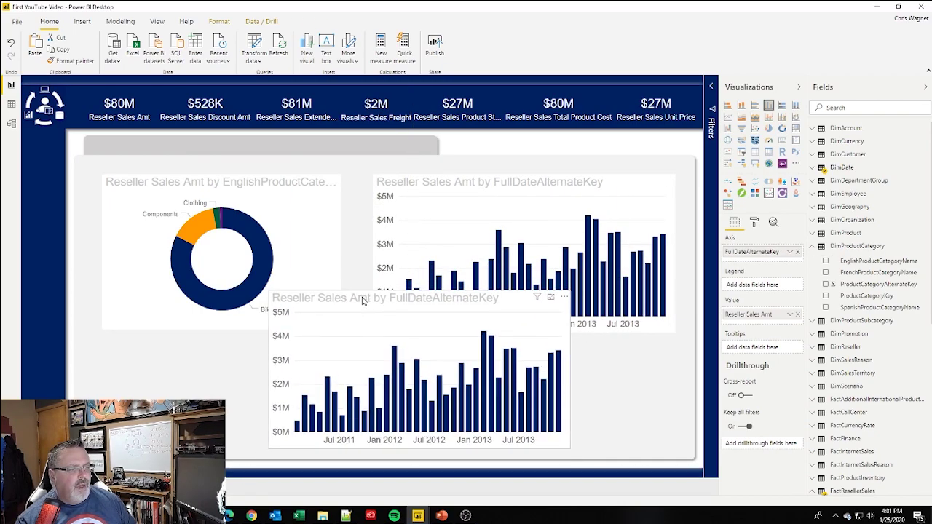
click(768, 152)
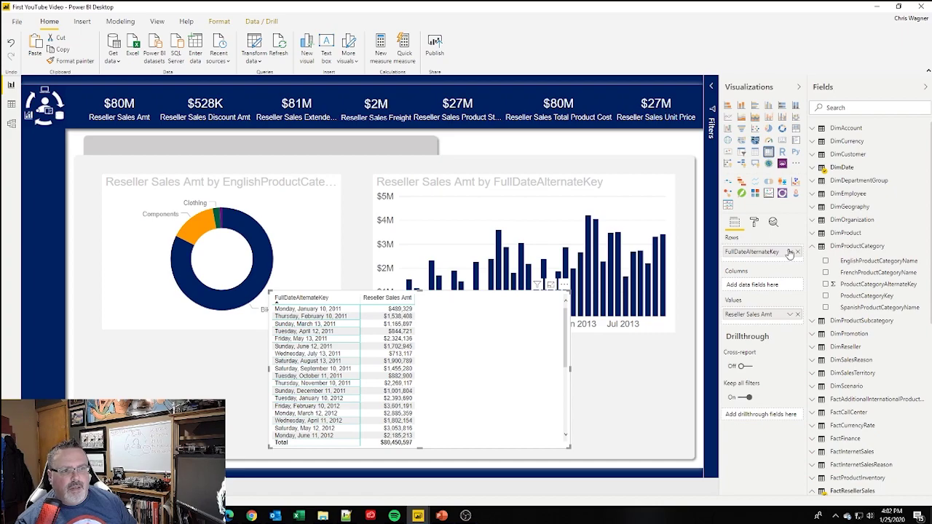
Put Month Year in the matrix's columns and replace the date field in its rows with EnglishProductCategoryName.
click(812, 168)
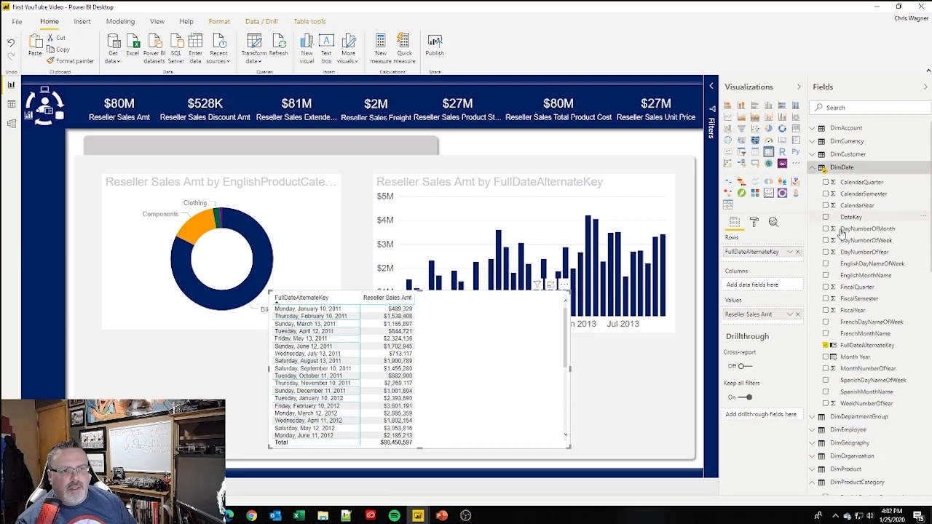
drag(849, 362, 760, 285)
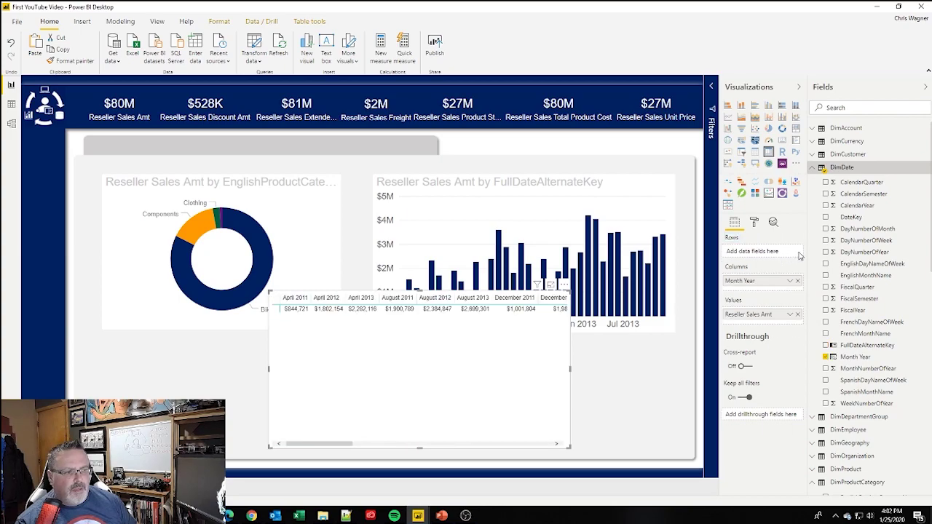
click(812, 168)
click(813, 246)
drag(847, 263, 763, 261)
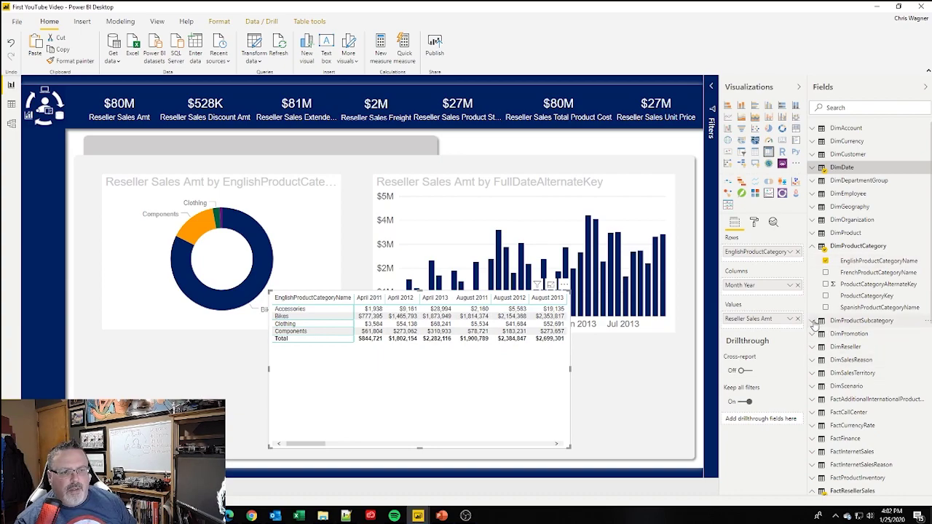
Add the English product subcategory name beneath the category in the matrix's rows and expand all rows one level down.
click(814, 320)
drag(832, 327, 763, 264)
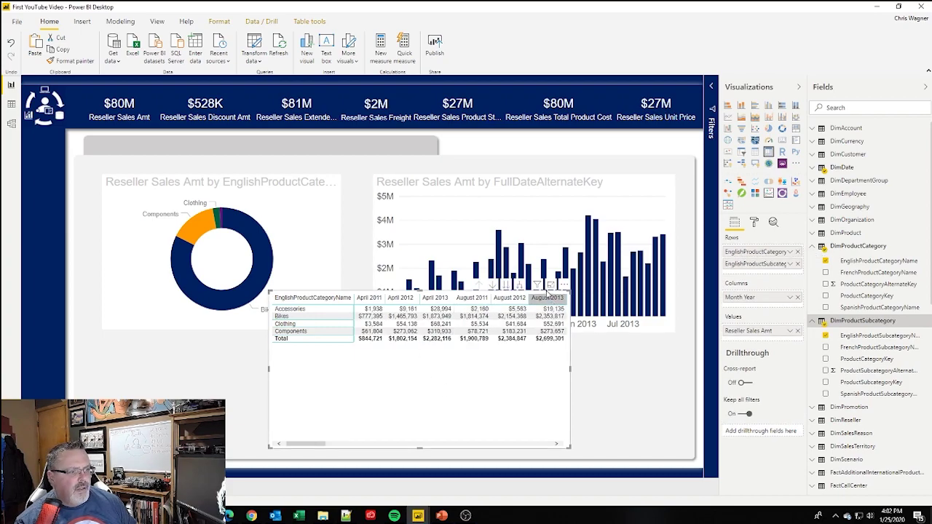
click(522, 285)
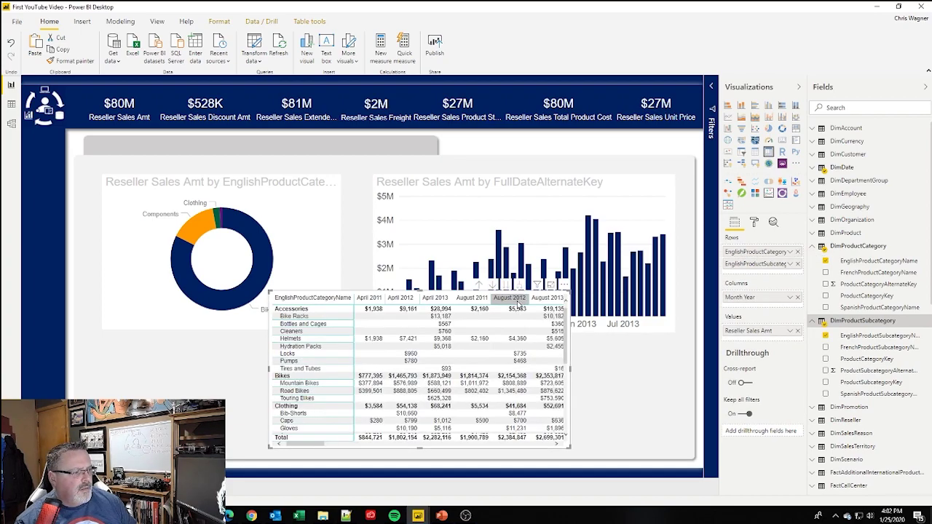
Shorten the matrix so it starts below both charts, and widen it to span their combined width.
drag(571, 292, 576, 338)
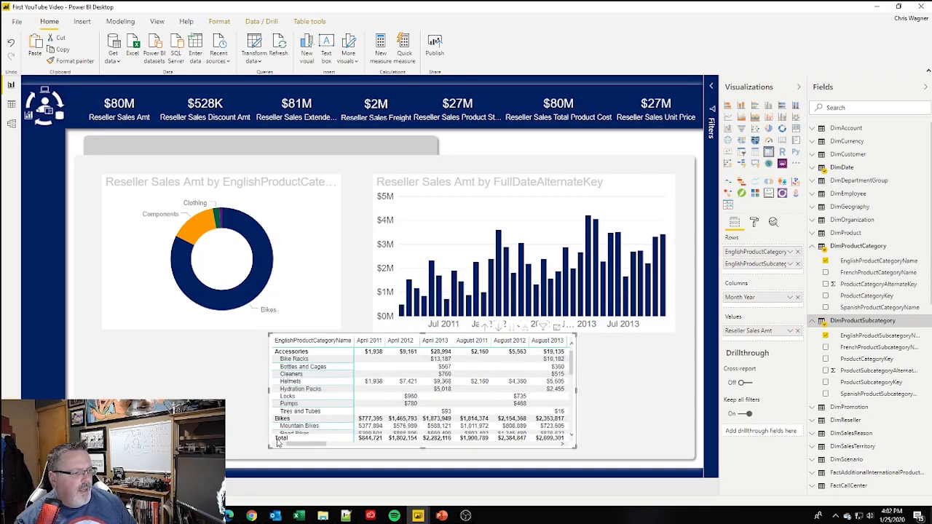
drag(267, 445, 102, 445)
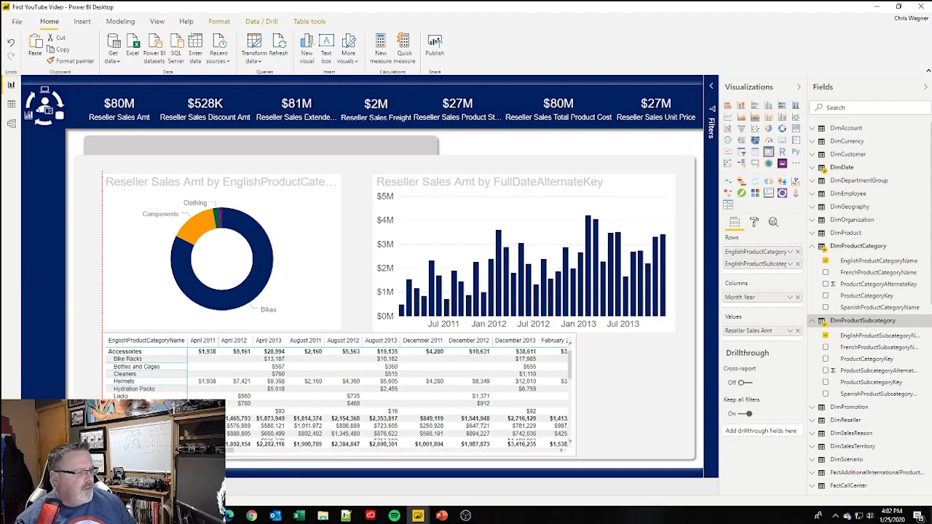
drag(575, 454, 678, 457)
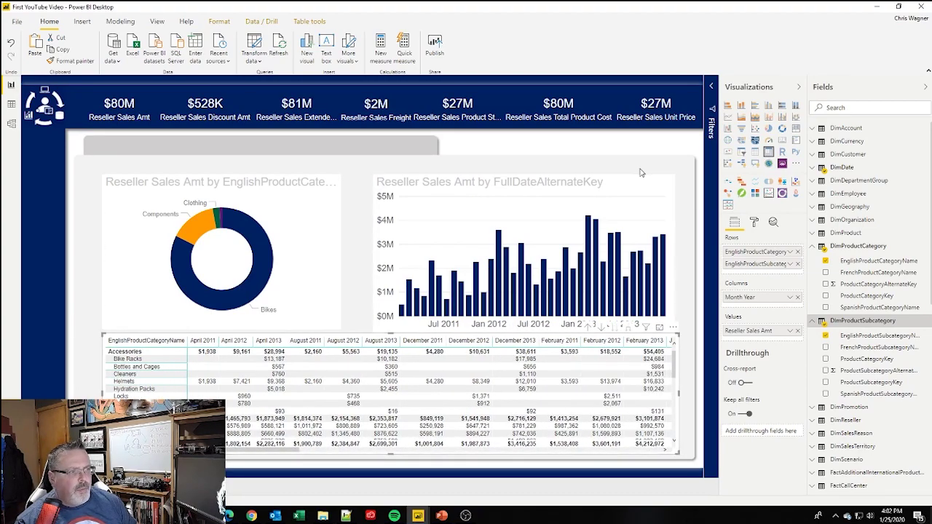
Move the donut and column charts up slightly to clear the matrix, aligning the column chart's outer edge with the matrix's.
drag(642, 182, 617, 189)
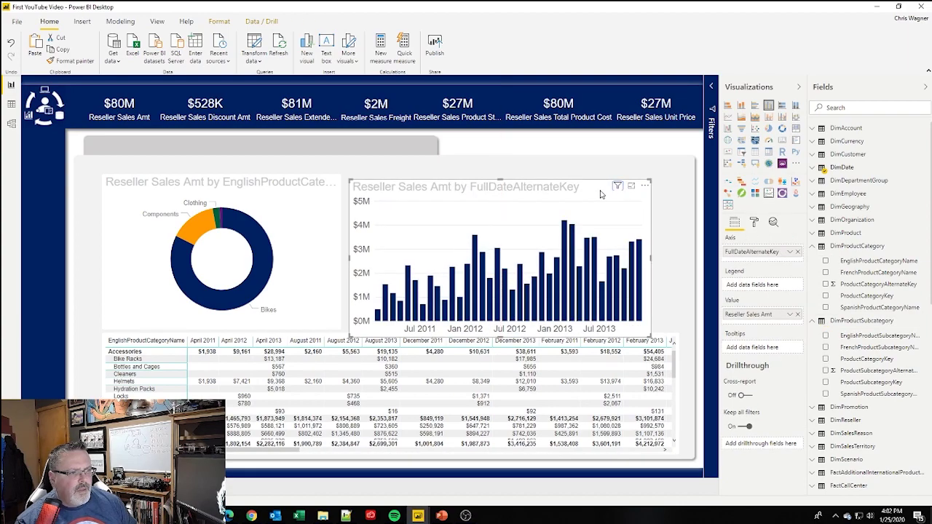
key(ctrl+z)
drag(263, 181, 259, 178)
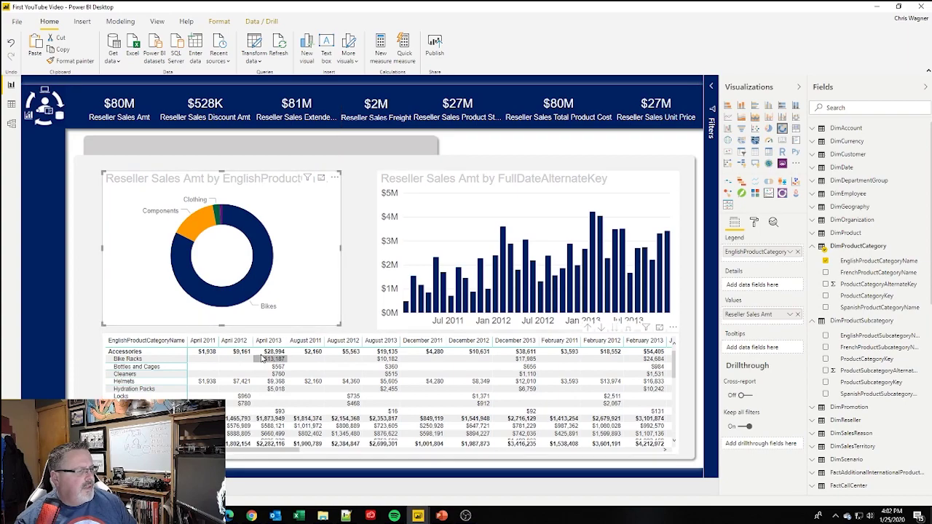
Group the donut chart, column chart and matrix, and clear the April 2013 highlight from the matrix.
right_click(420, 181)
mouse_move(452, 206)
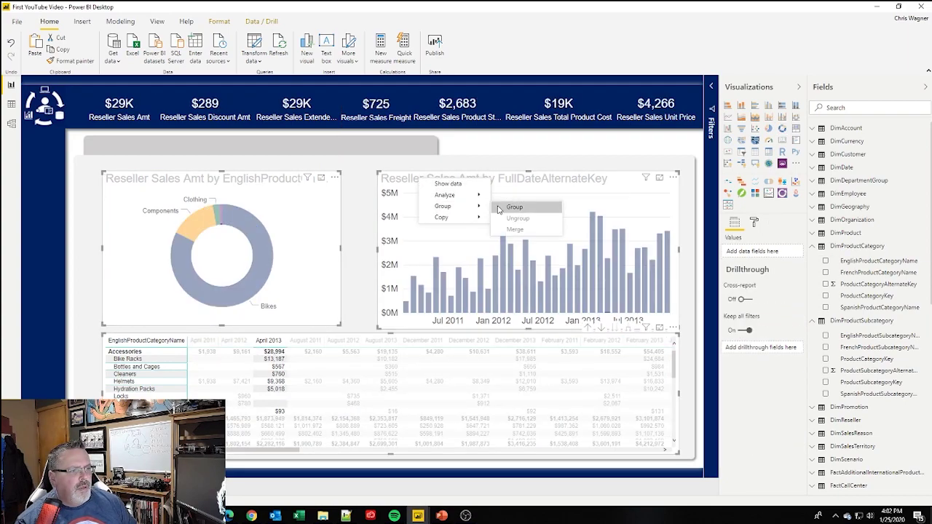
key(Escape)
click(359, 169)
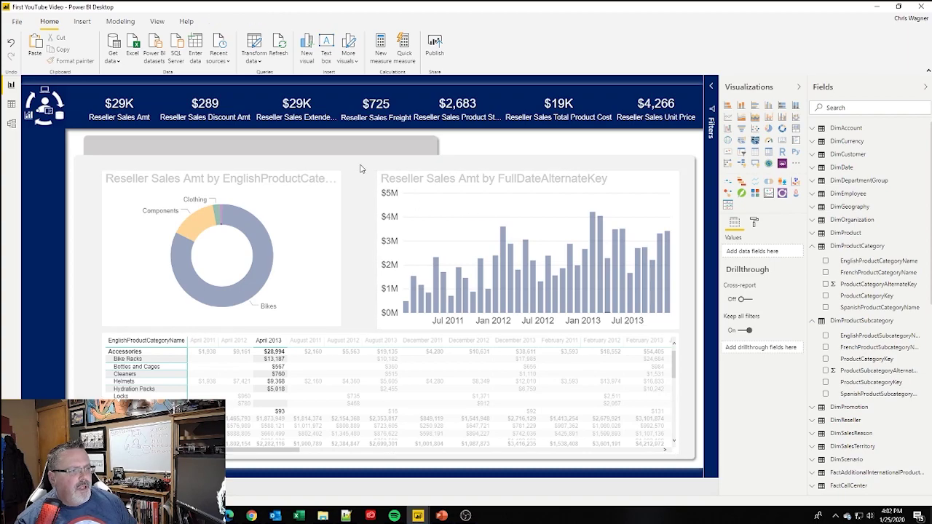
click(338, 192)
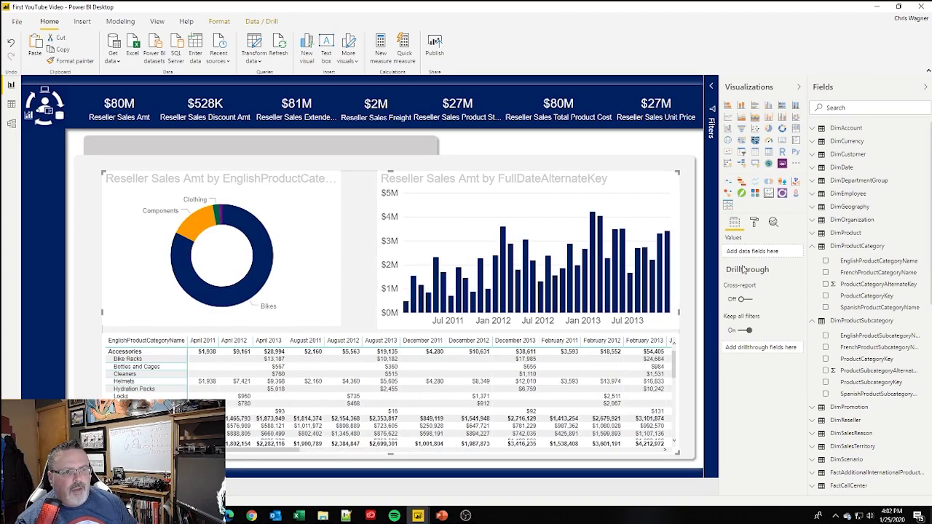
Turn on a white background for the group of visuals and set its transparency to 5%.
click(754, 223)
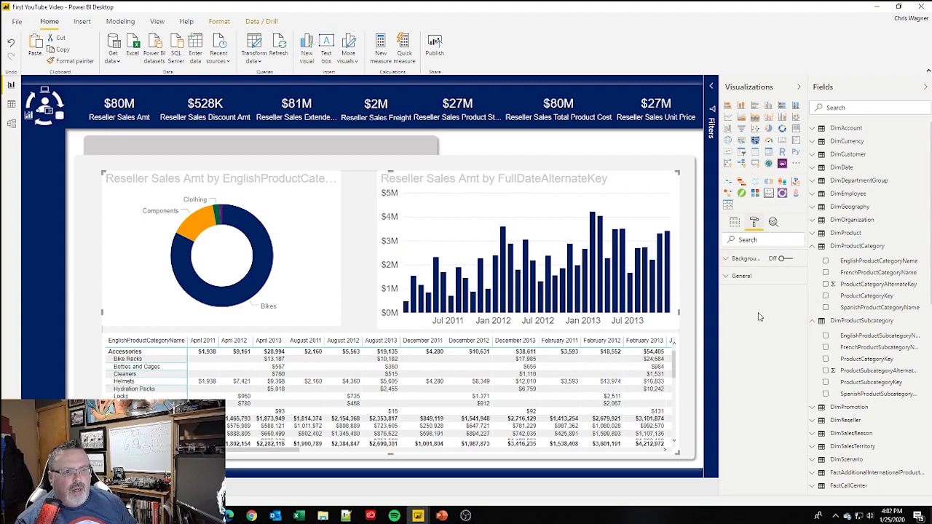
click(782, 257)
click(737, 258)
drag(775, 319, 758, 330)
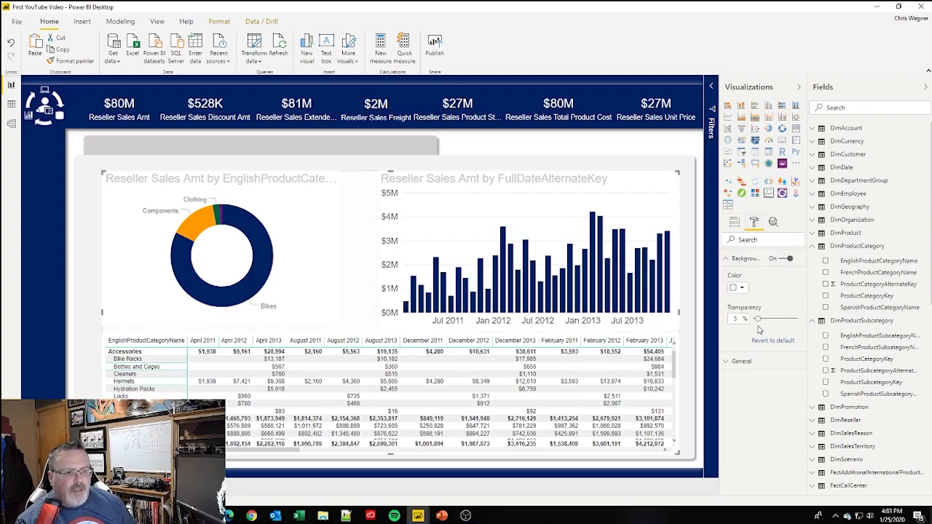
click(599, 168)
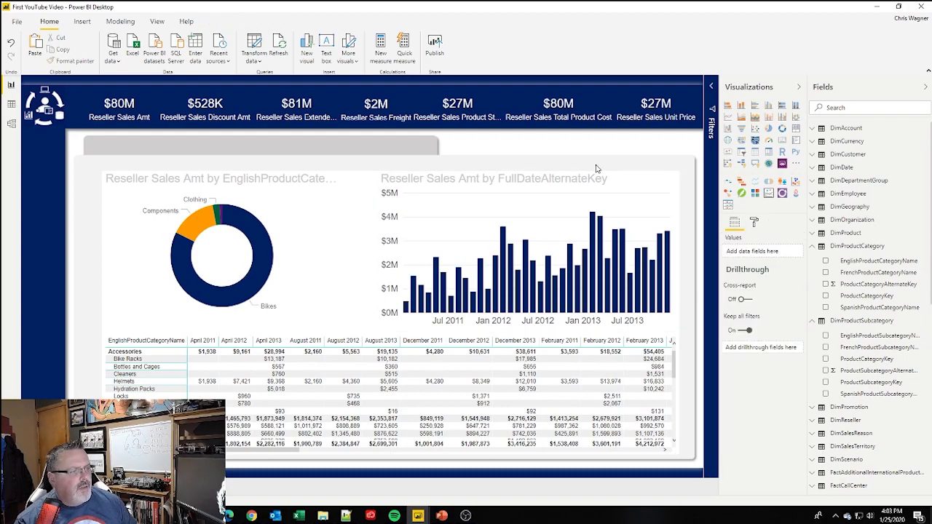
Centre the grouped visuals horizontally on the grey background panel and save the report.
click(361, 190)
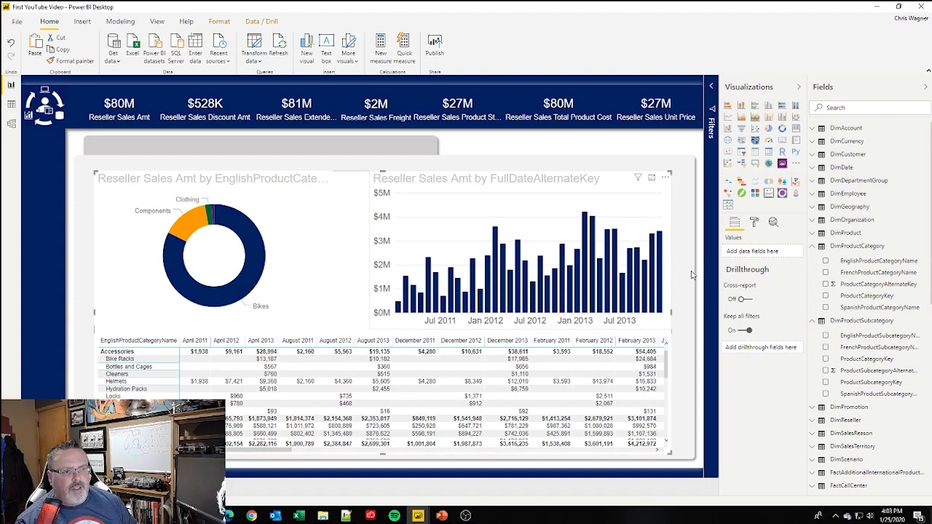
click(677, 311)
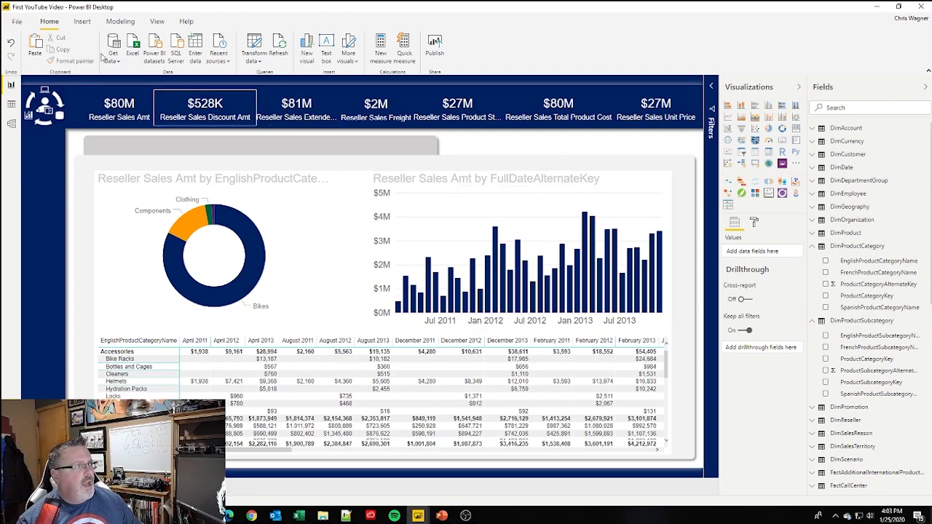
click(16, 22)
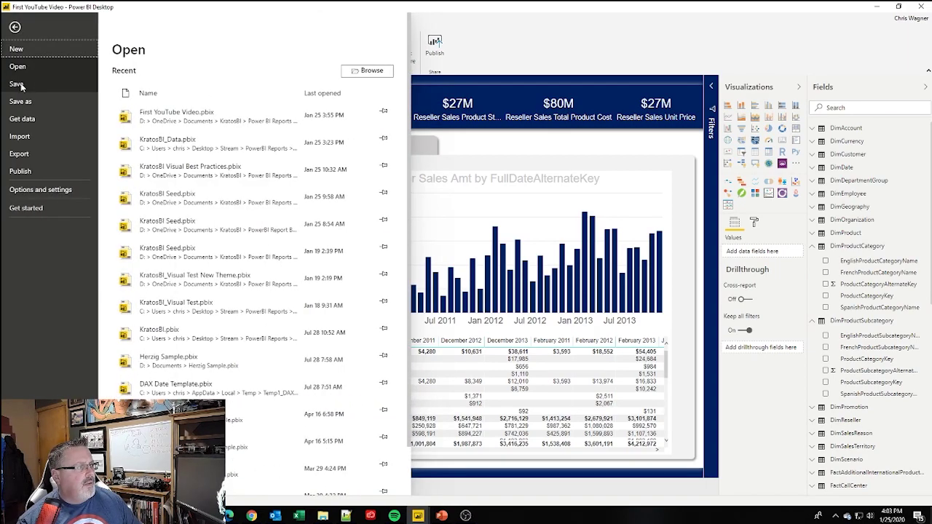
click(17, 84)
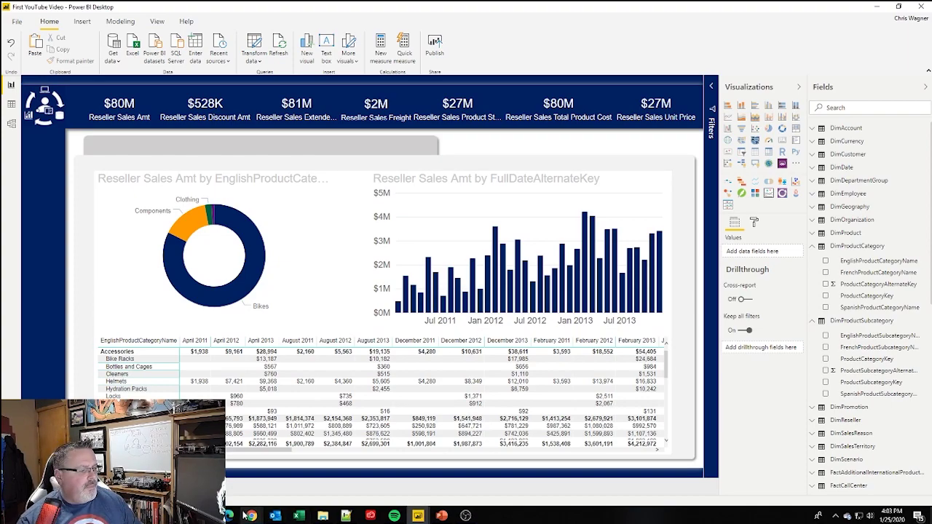
Show the Get Started with Power BI page in the Edge browser, and switch to the KratosBI report in a maximized Power BI Desktop window.
mouse_move(275, 515)
click(277, 479)
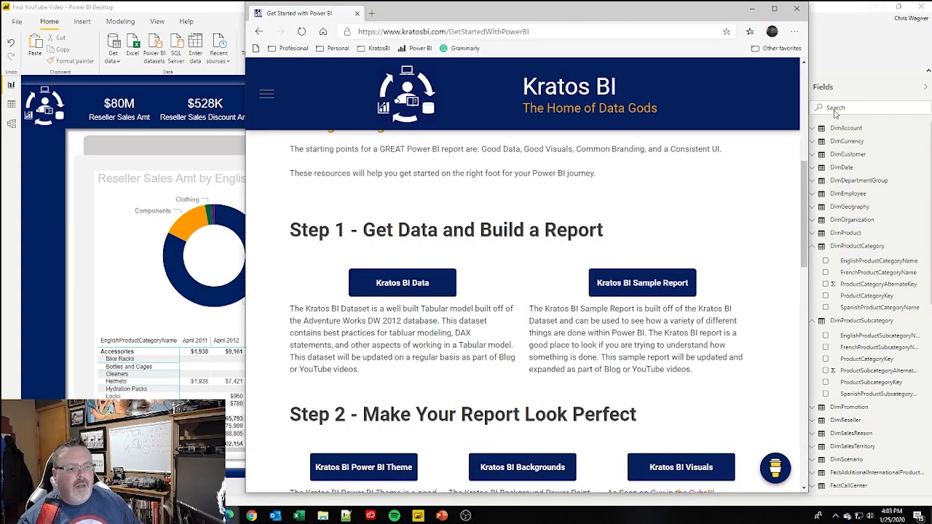
mouse_move(417, 516)
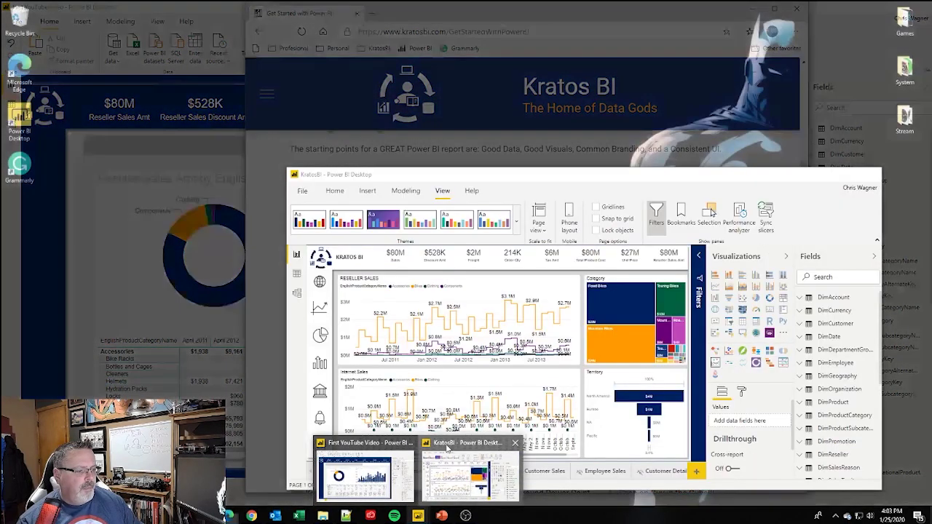
click(447, 449)
click(851, 179)
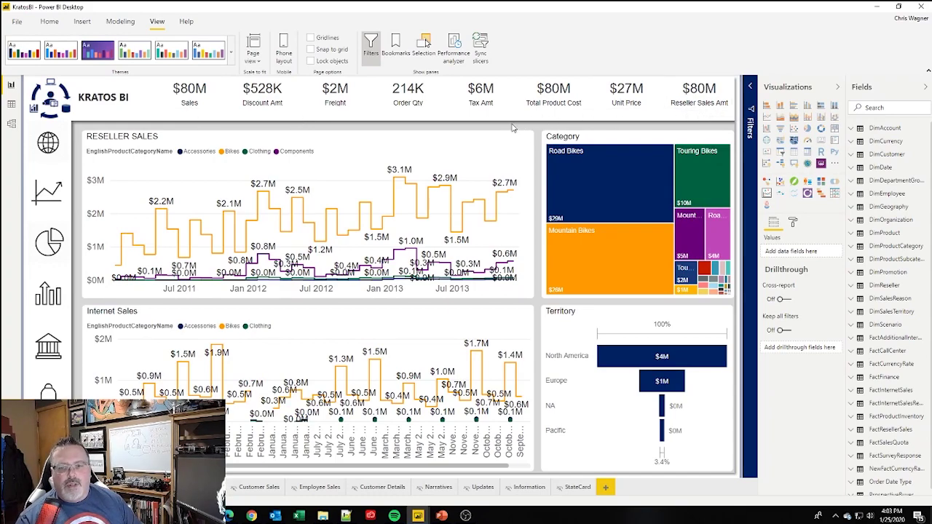
Examine the globe navigation image's Action settings and display the report's list of bookmarks.
click(62, 160)
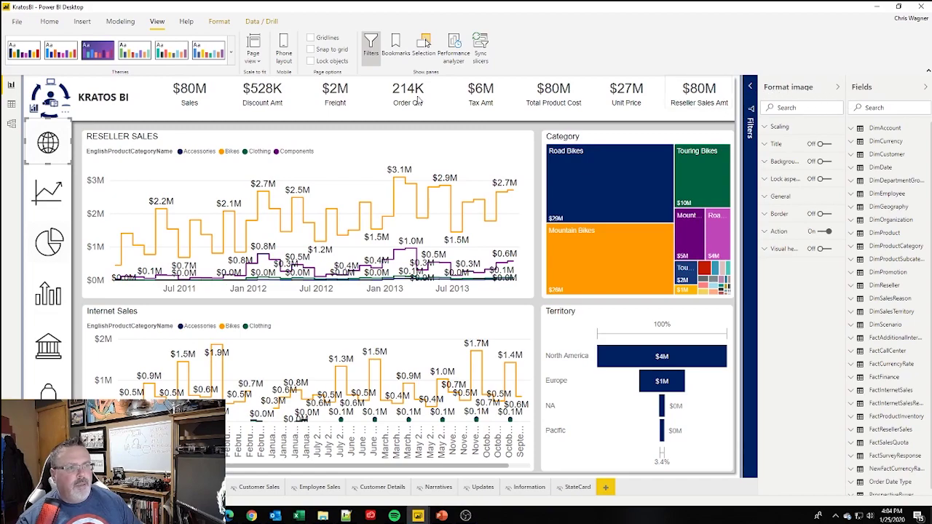
click(768, 231)
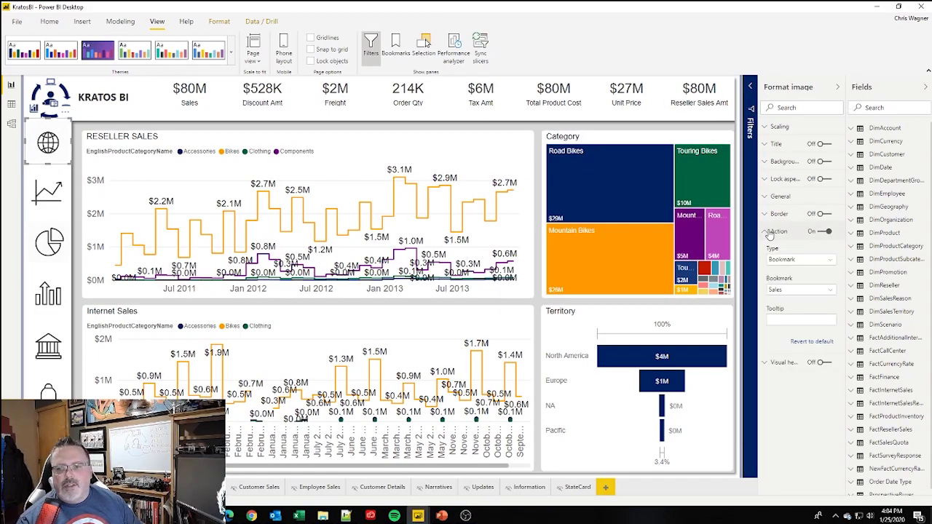
click(395, 45)
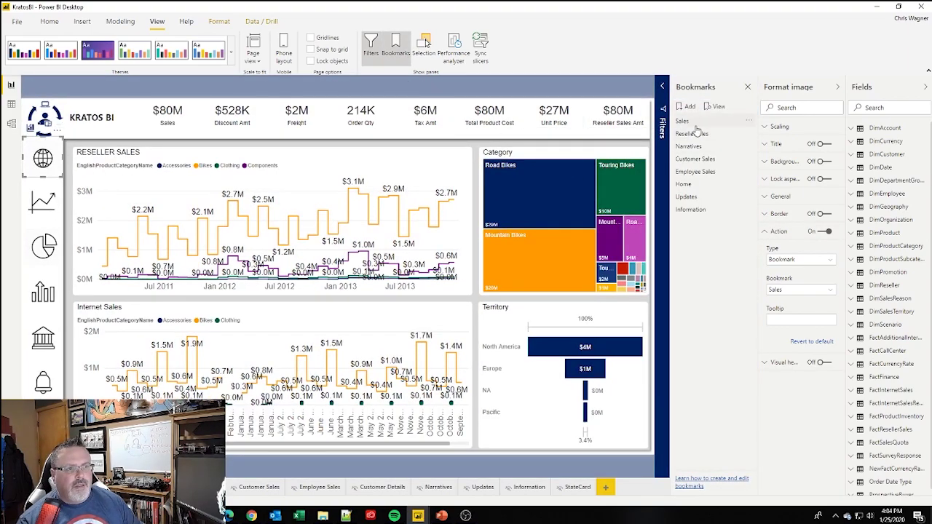
Preview the ResellerSales, Narratives and Sales bookmarks, and view a state's tooltip on the Sales map.
click(691, 134)
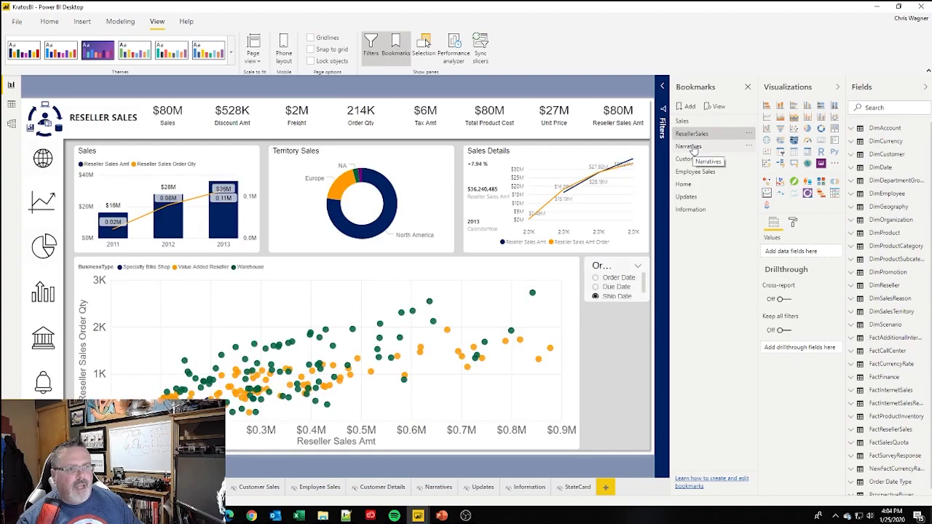
click(692, 146)
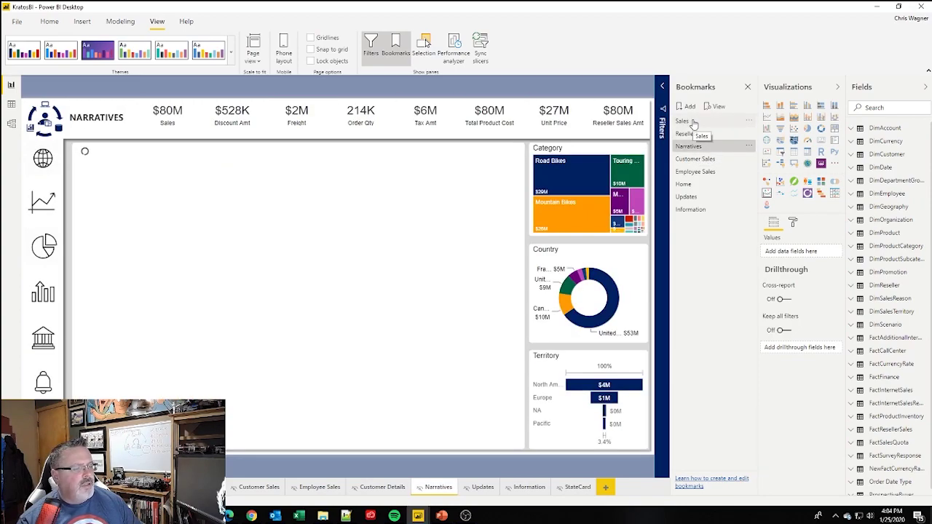
click(693, 121)
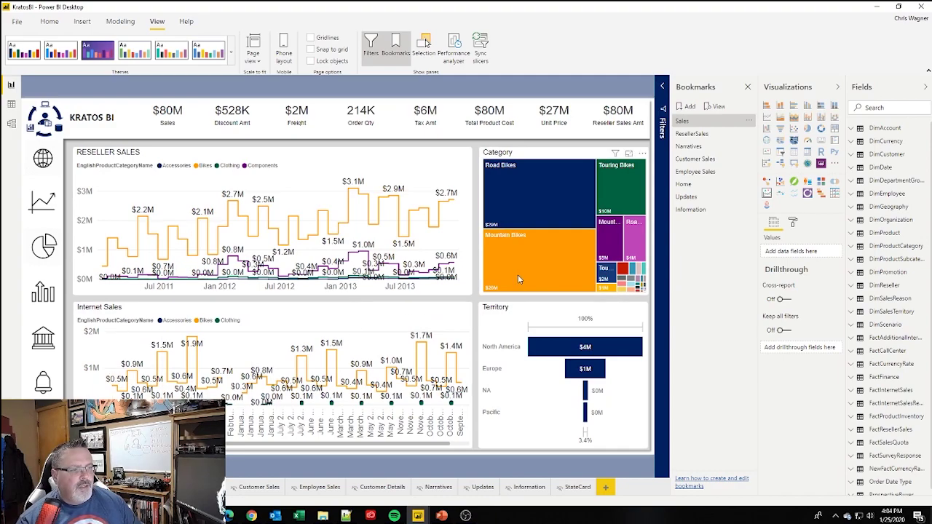
mouse_move(519, 279)
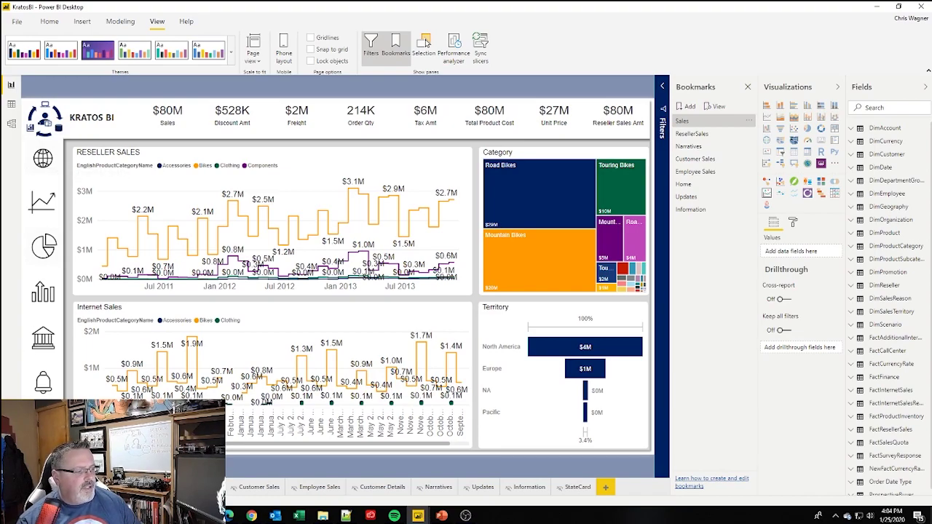
click(692, 121)
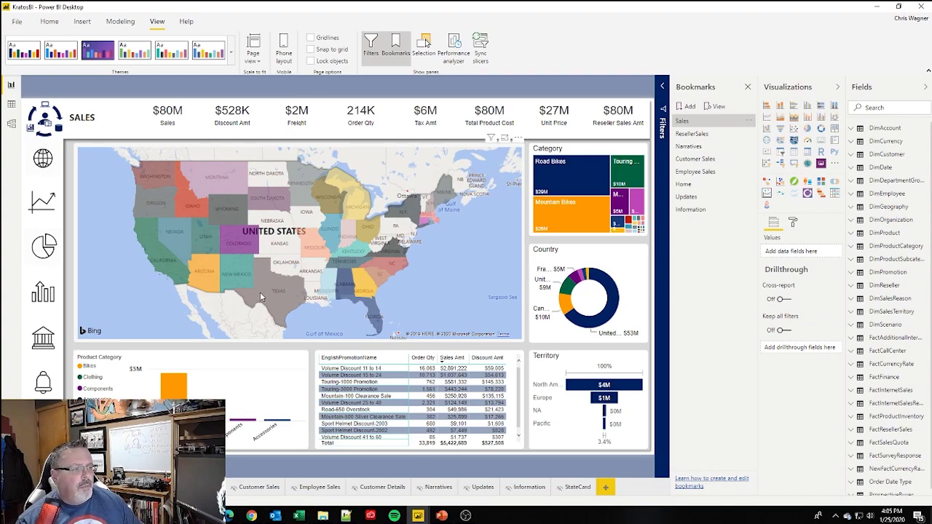
mouse_move(260, 294)
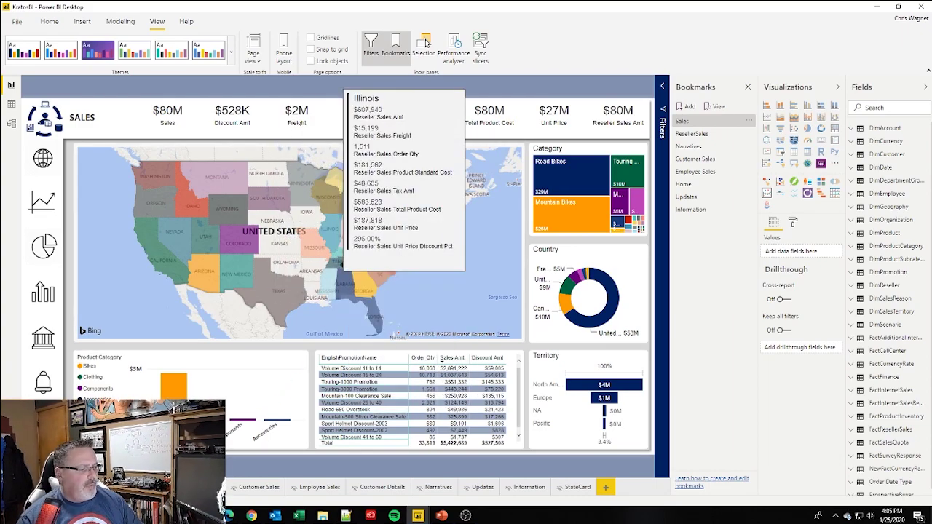
On the Reseller Sales page, cross-filter by a scatter point, clear the filter, and drill through to a reseller's details.
key(ctrl+Page_Down)
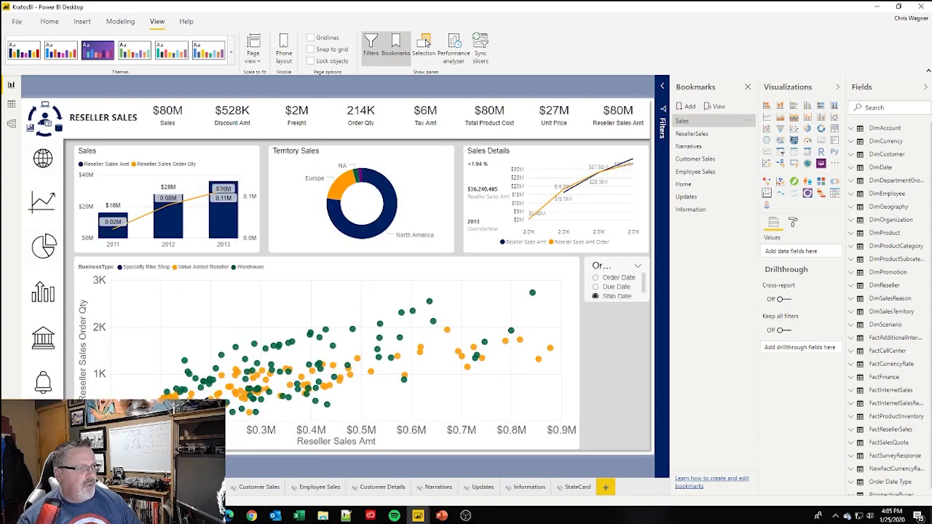
click(243, 397)
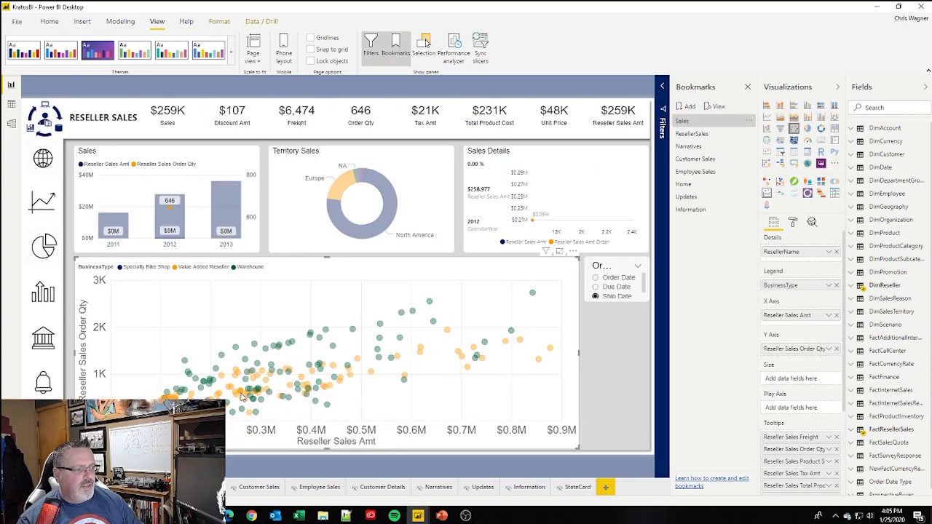
click(242, 397)
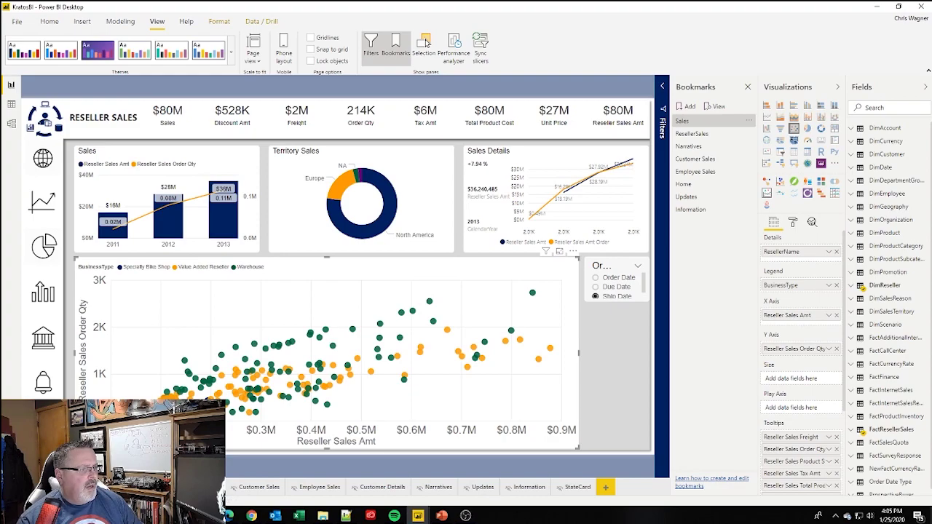
click(182, 437)
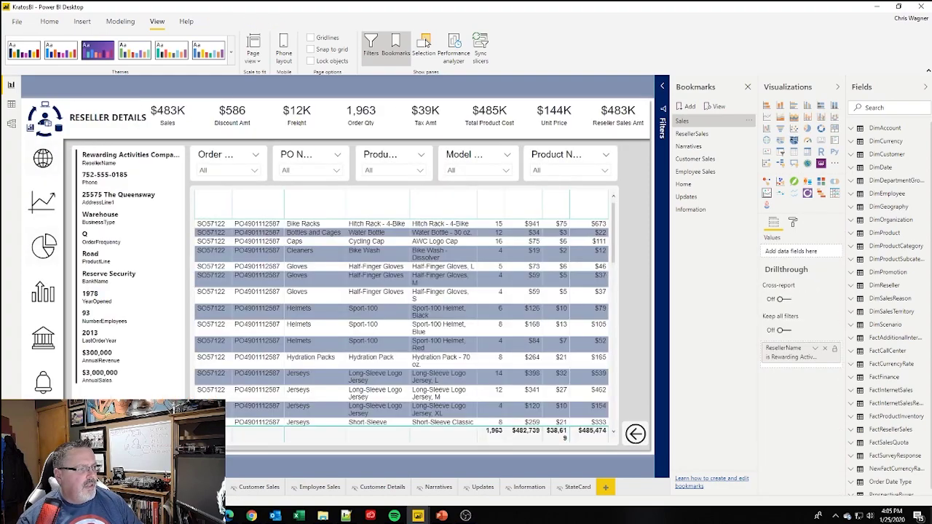
On the Reseller Details page, cross-filter by the Half-Finger Gloves, M row of the orders table and clear the filter.
click(222, 277)
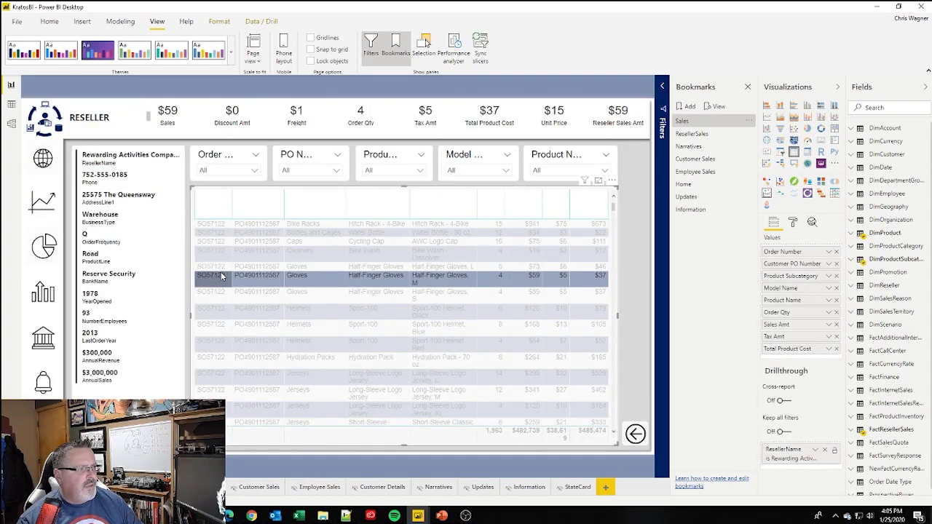
click(222, 277)
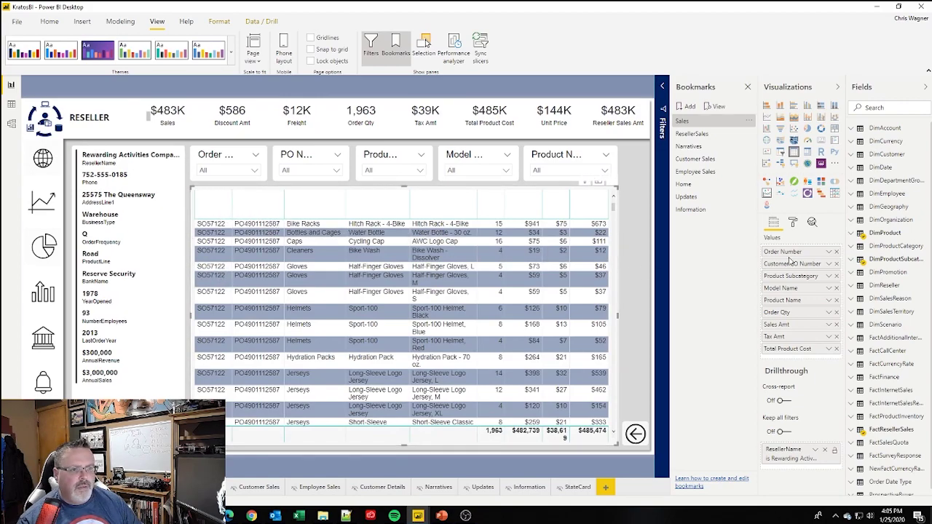
Try a dark blue background for the Total row of the orders table, and restore its white background.
click(794, 225)
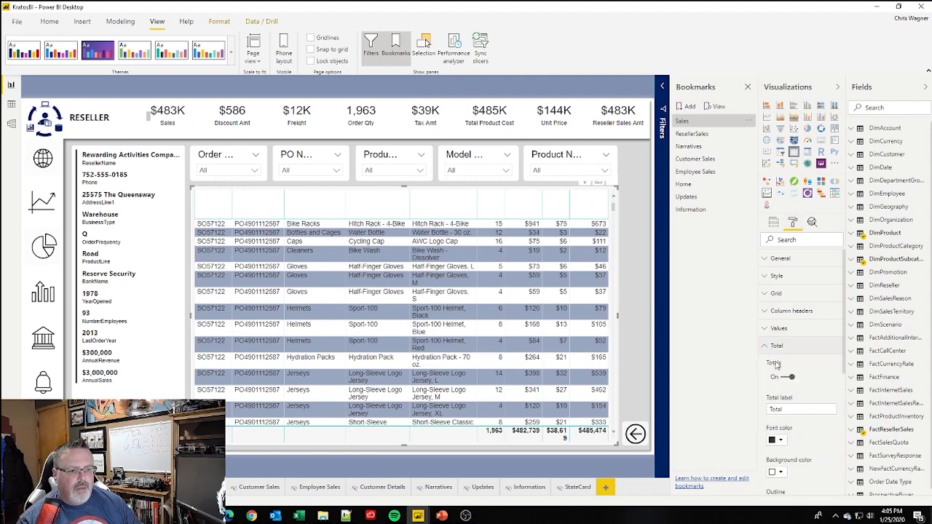
scroll(775, 363, down, 1)
click(779, 424)
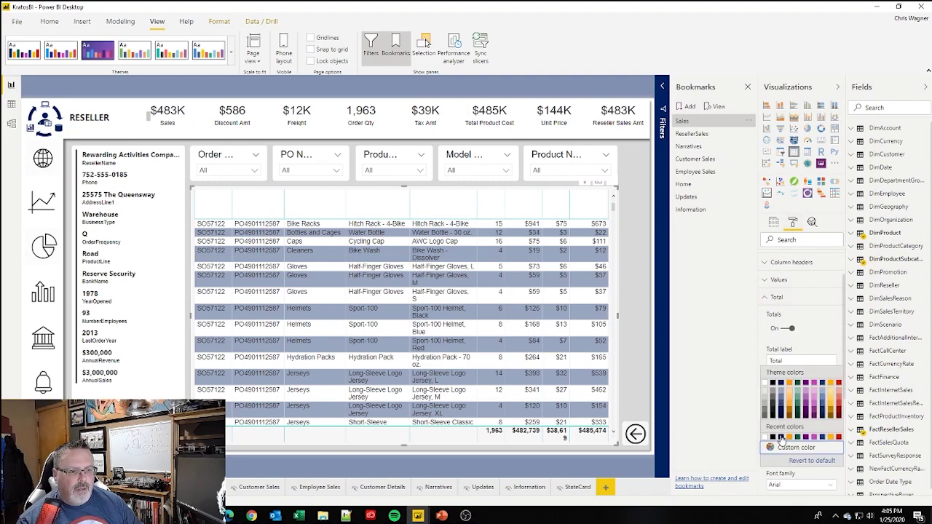
click(782, 441)
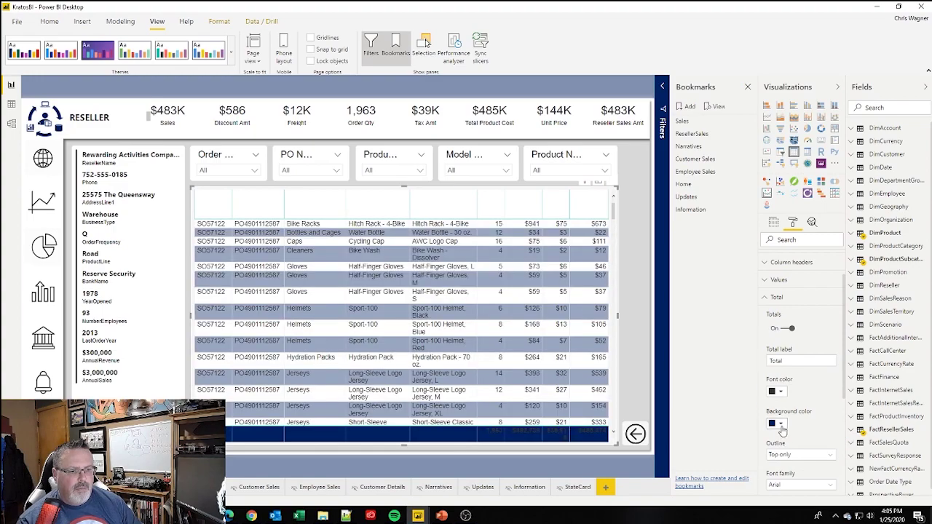
click(780, 424)
click(765, 339)
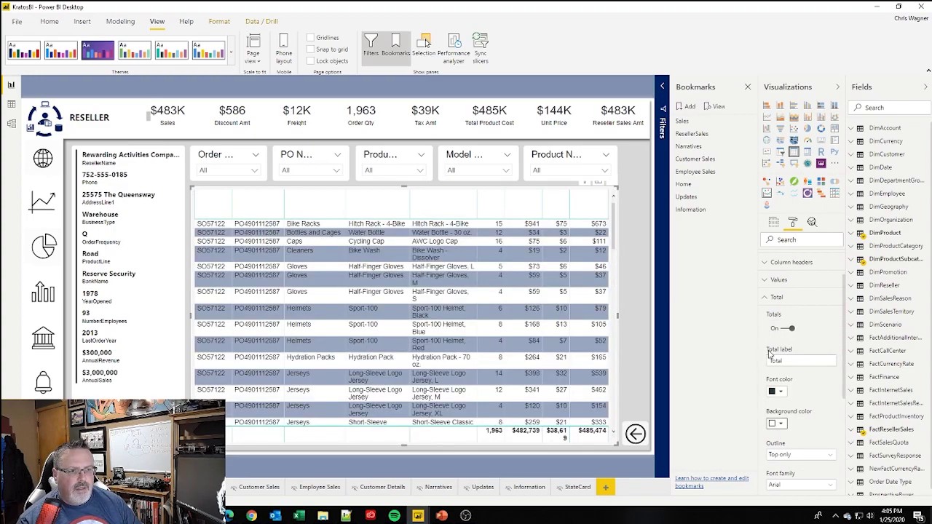
click(766, 301)
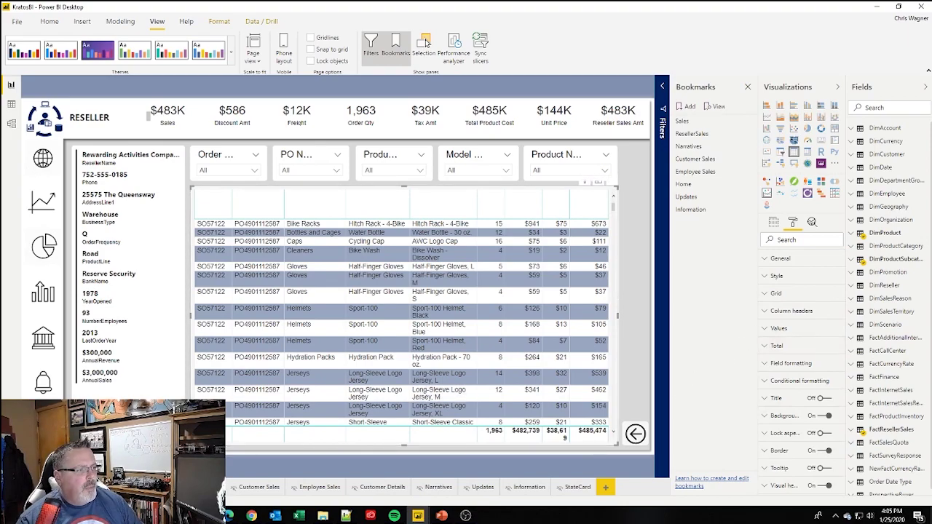
Examine the Action settings of the Reseller Details page's back arrow, and follow the arrow to leave the page.
ctrl+click(635, 433)
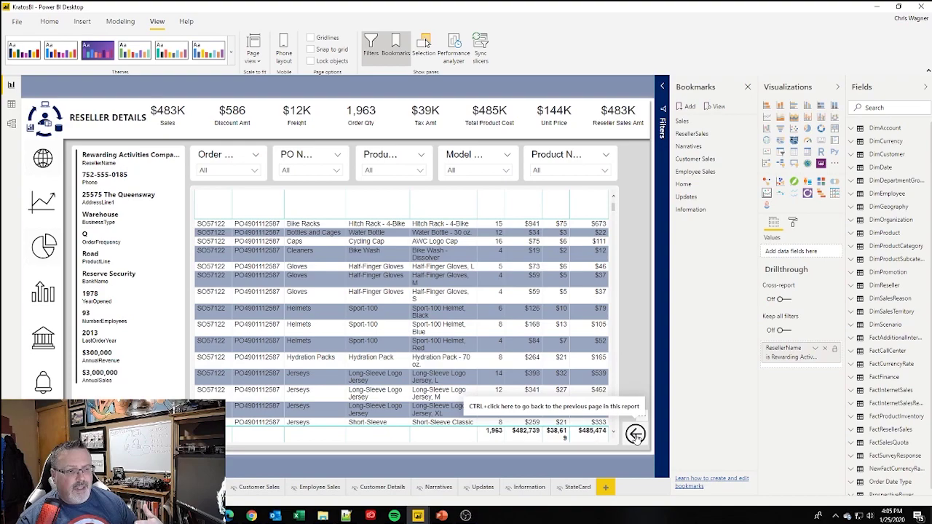
click(635, 434)
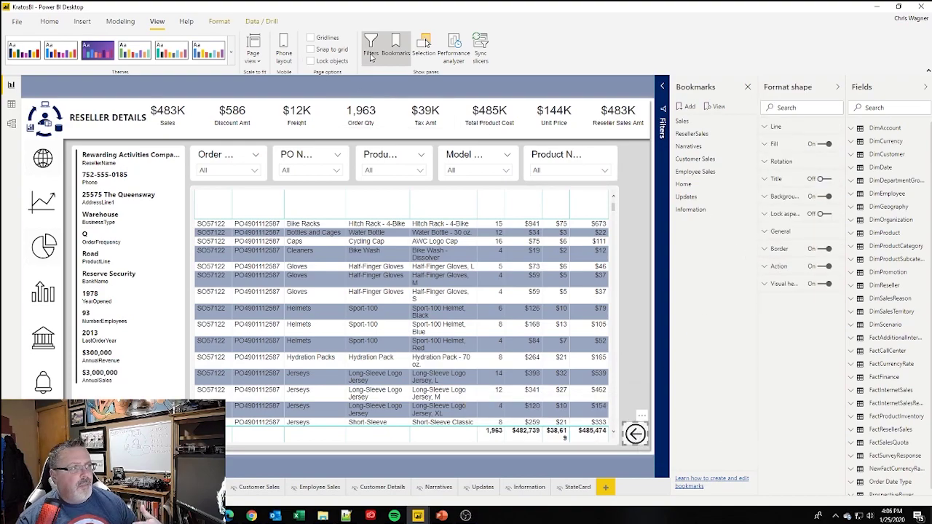
click(765, 268)
click(763, 269)
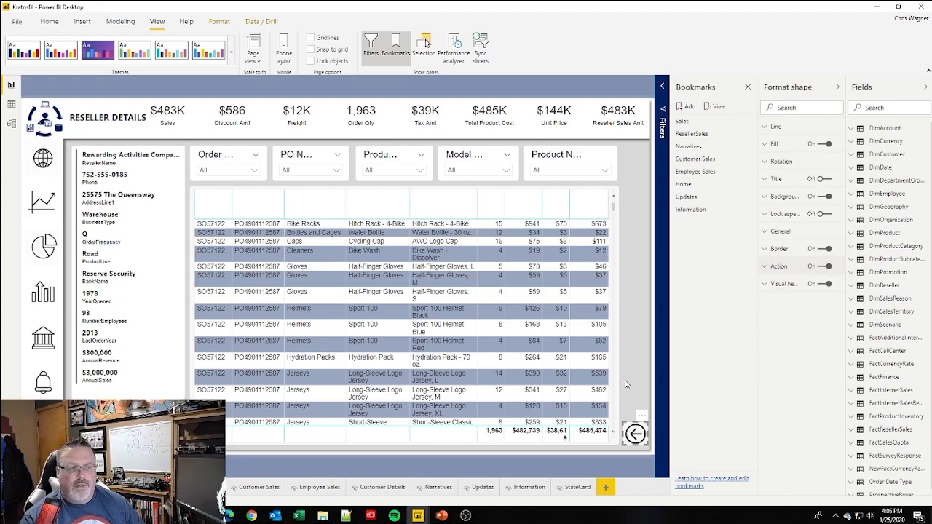
click(624, 388)
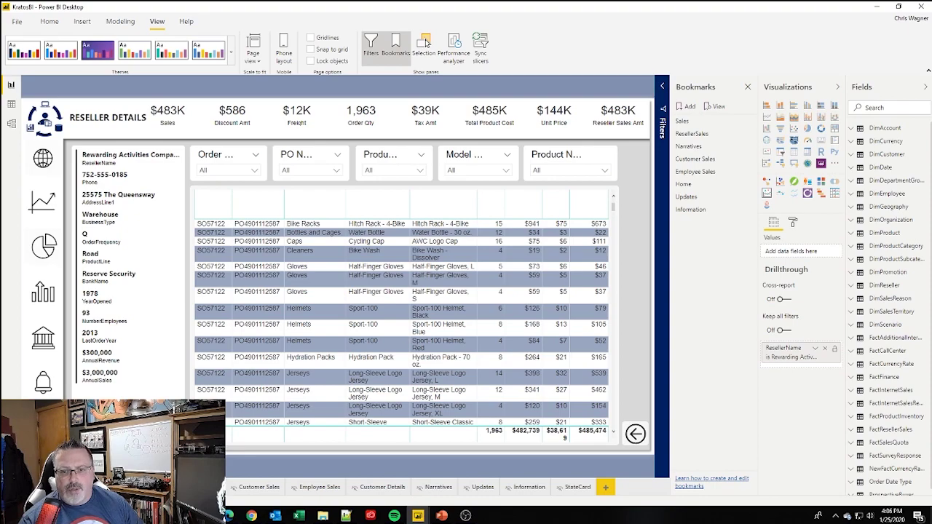
ctrl+click(634, 434)
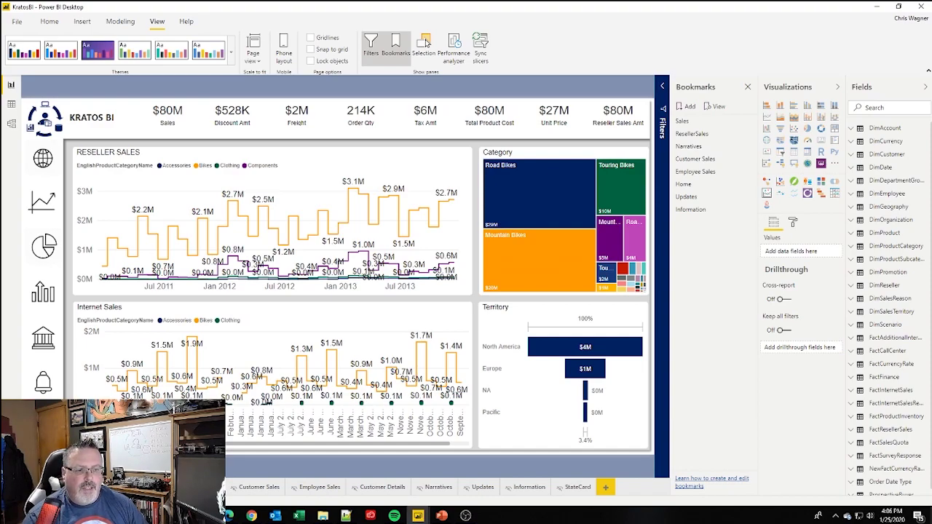
Switch to the Get Started with Power BI page in Edge and show its Step 2 theme, backgrounds and visuals resources.
mouse_move(230, 515)
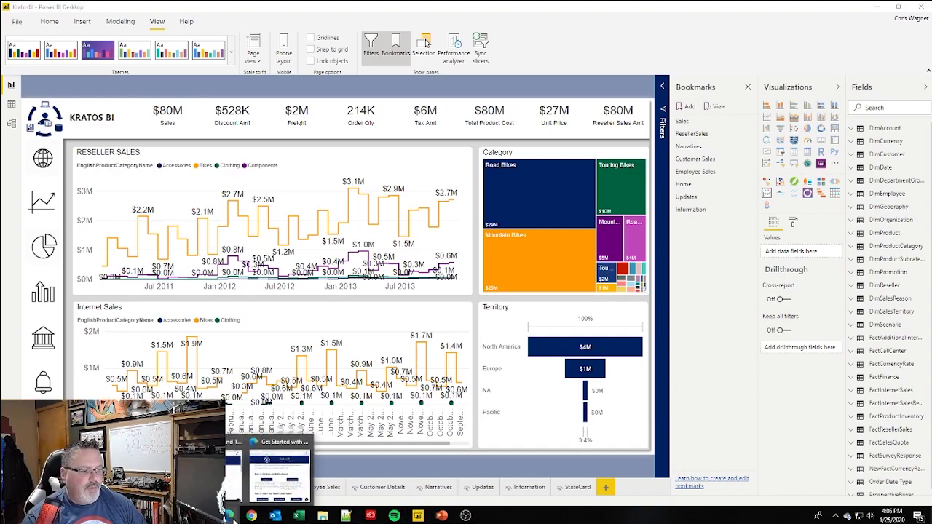
click(280, 475)
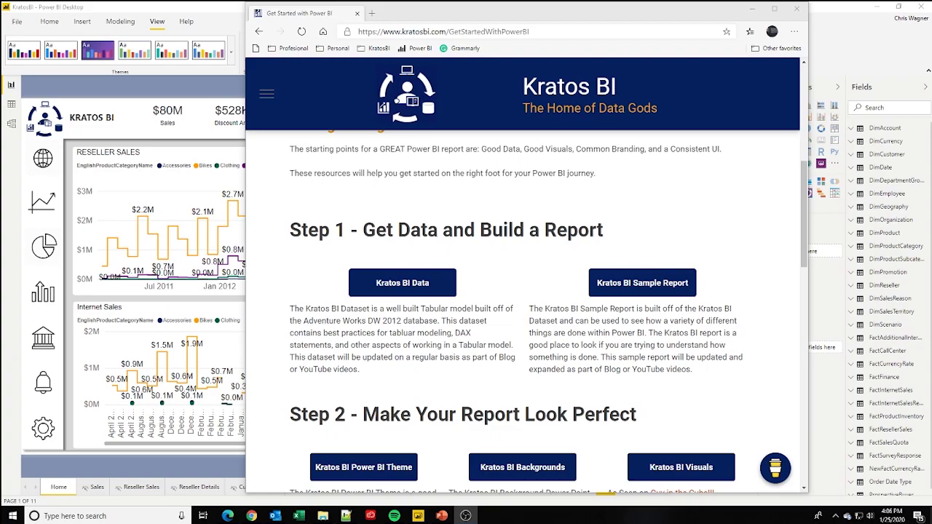
click(764, 15)
scroll(393, 391, down, 3)
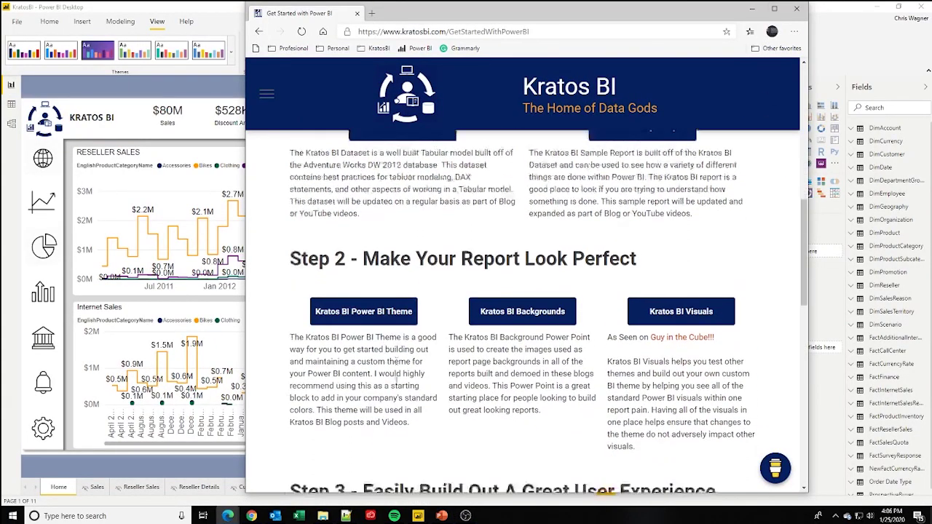